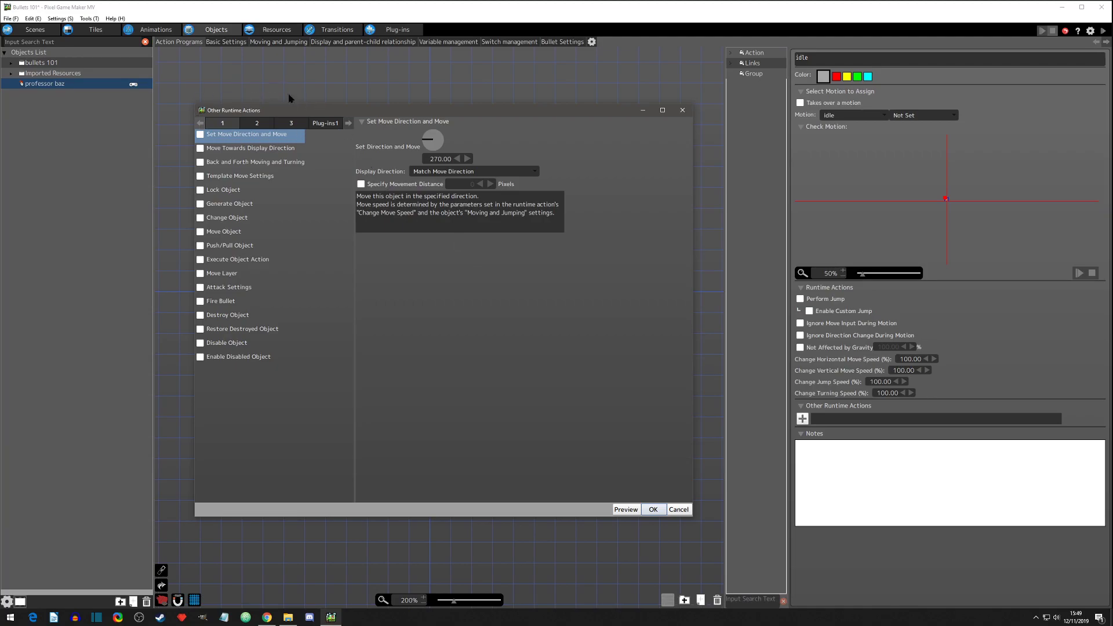
Look through runtime action pages 1 to 3, then return to the first page.
click(243, 127)
click(279, 127)
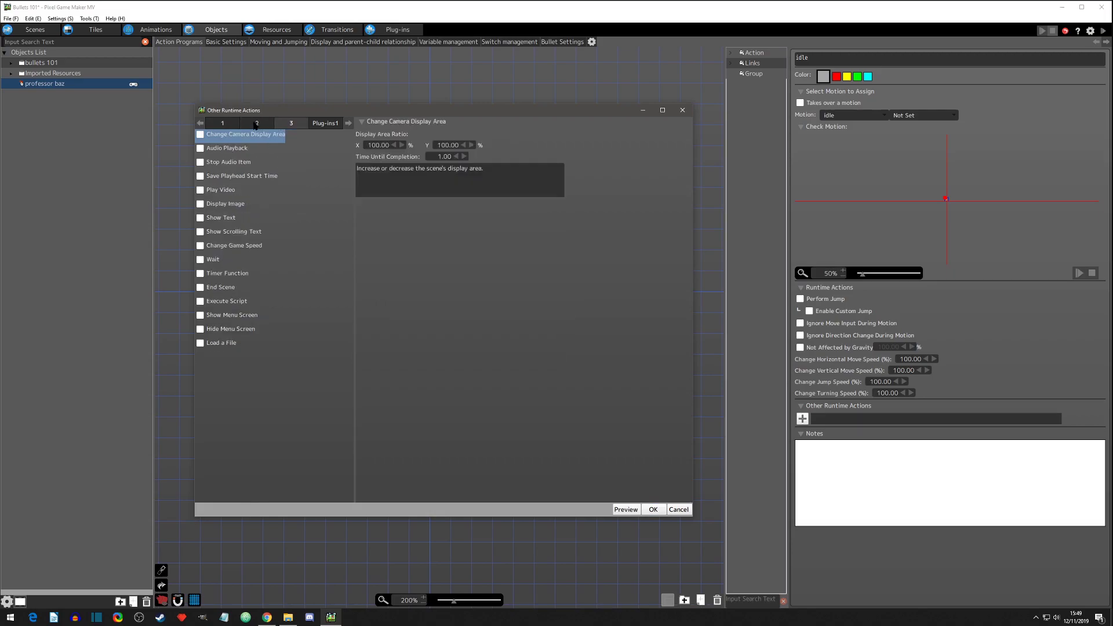
click(257, 125)
click(219, 126)
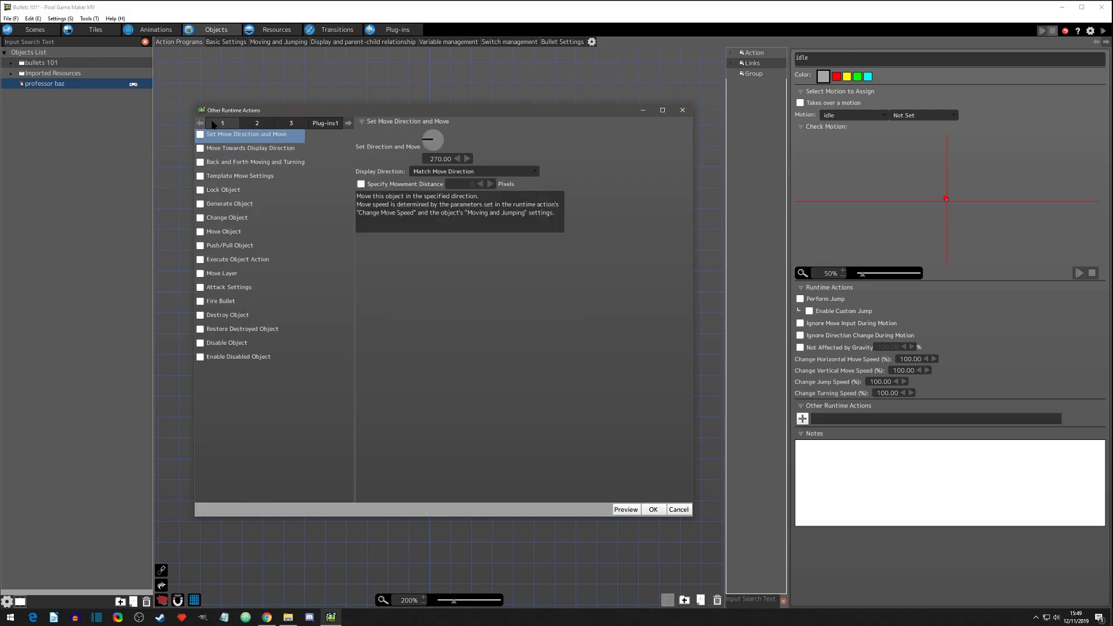
Preview Move Towards Display Direction, Back and Forth and Template Move Settings, cancel, then save and test-play.
click(218, 151)
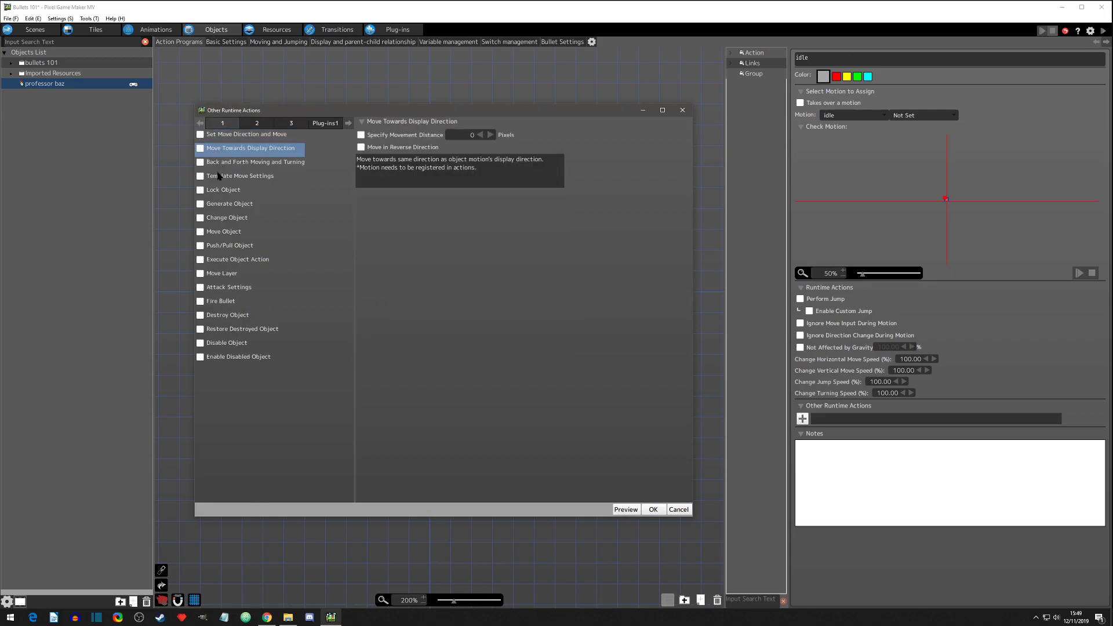
click(220, 164)
click(221, 177)
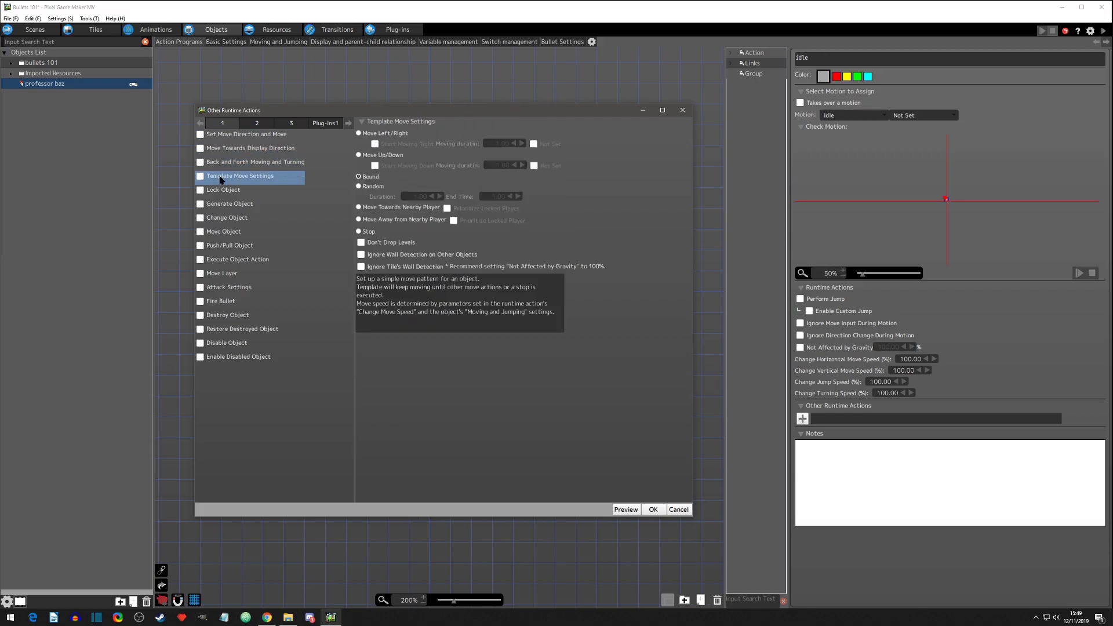
click(680, 509)
click(1103, 31)
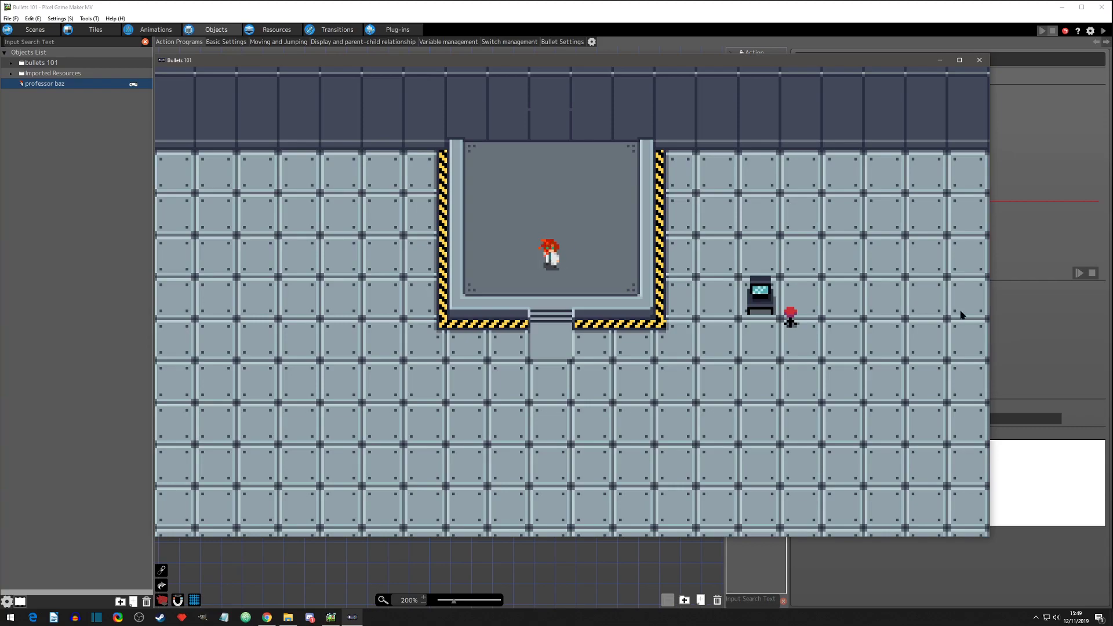
Walk the professor right, up, left and down in the test play, then close the game window.
key(Right)
key(Up)
key(Left)
key(Down)
key(Right)
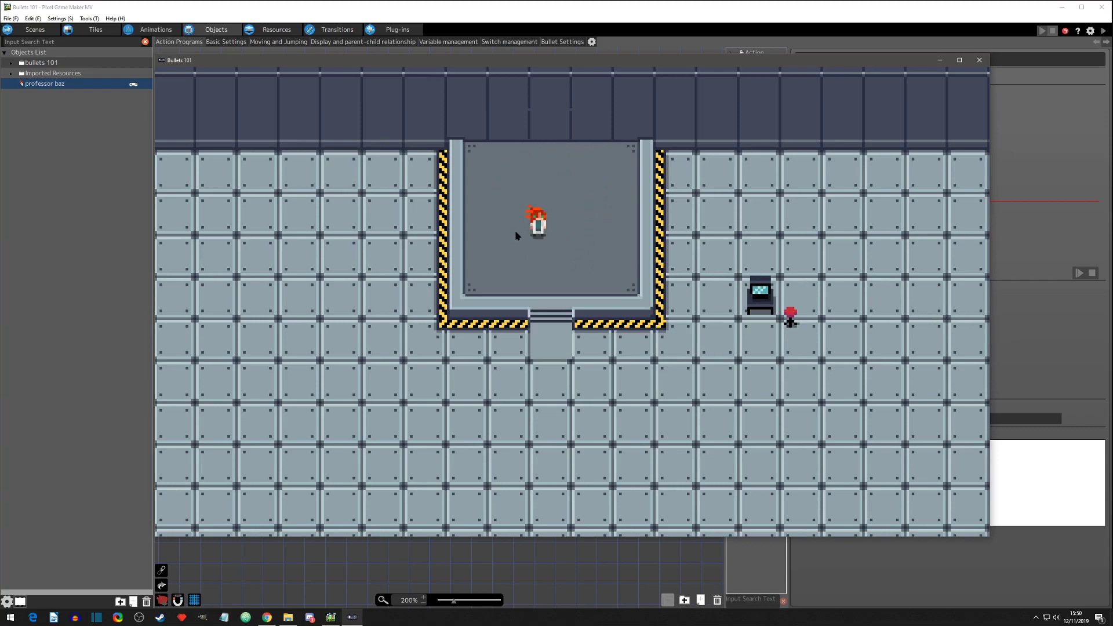
click(980, 60)
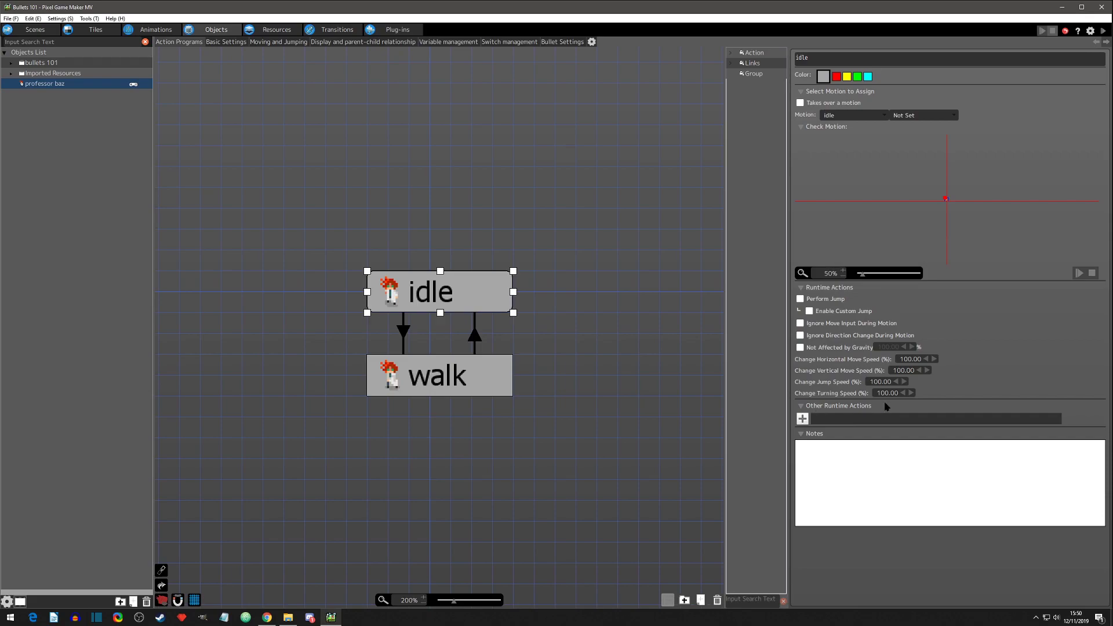
click(500, 367)
click(485, 298)
click(492, 369)
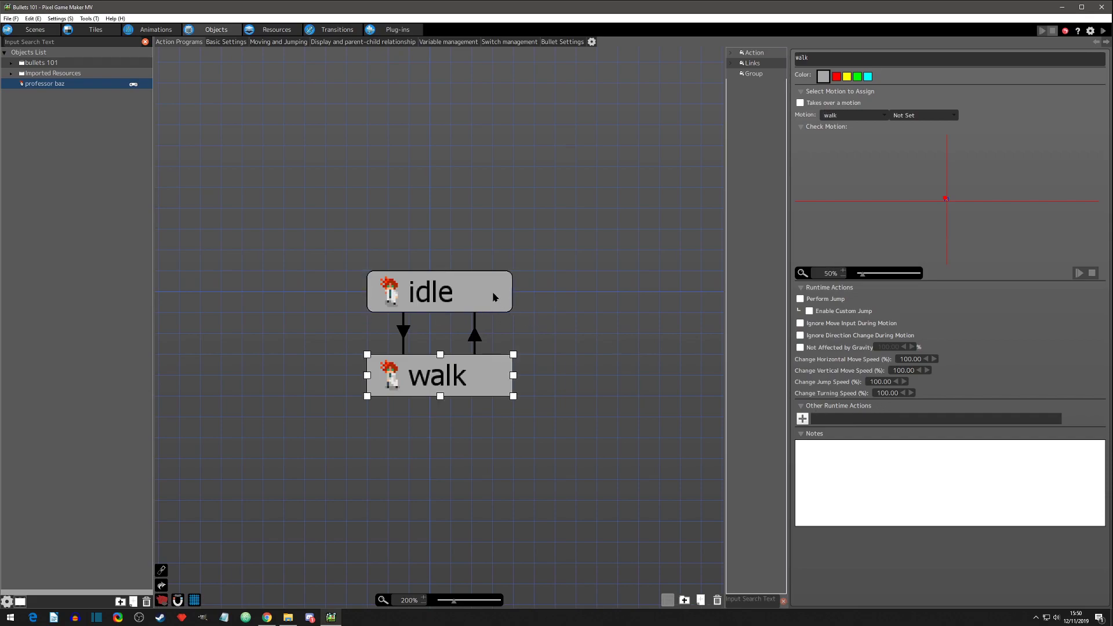
click(493, 297)
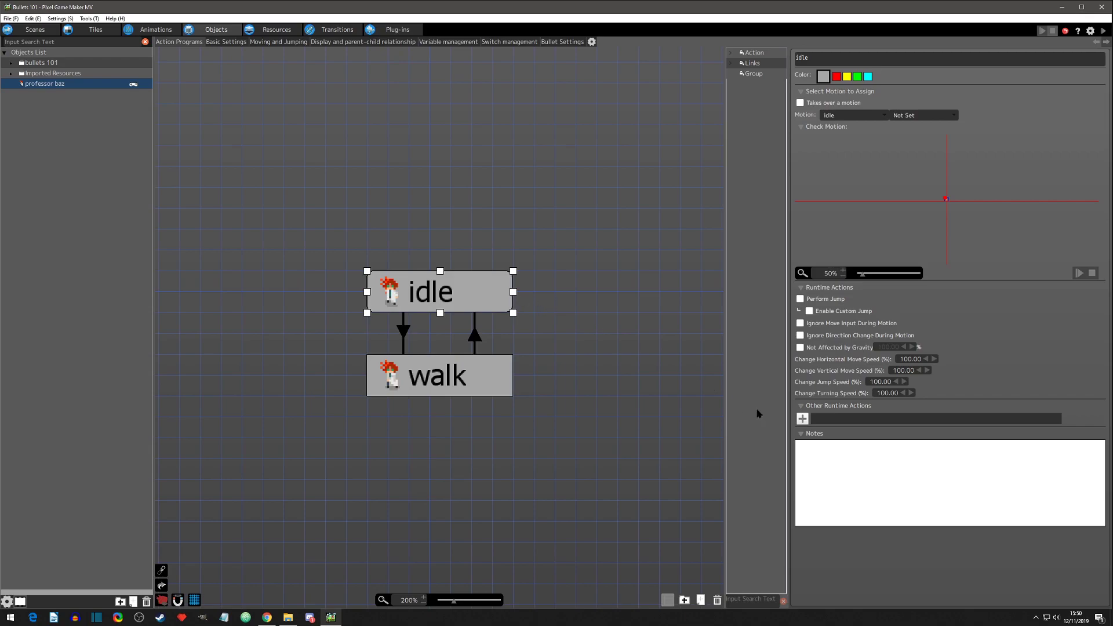
click(801, 406)
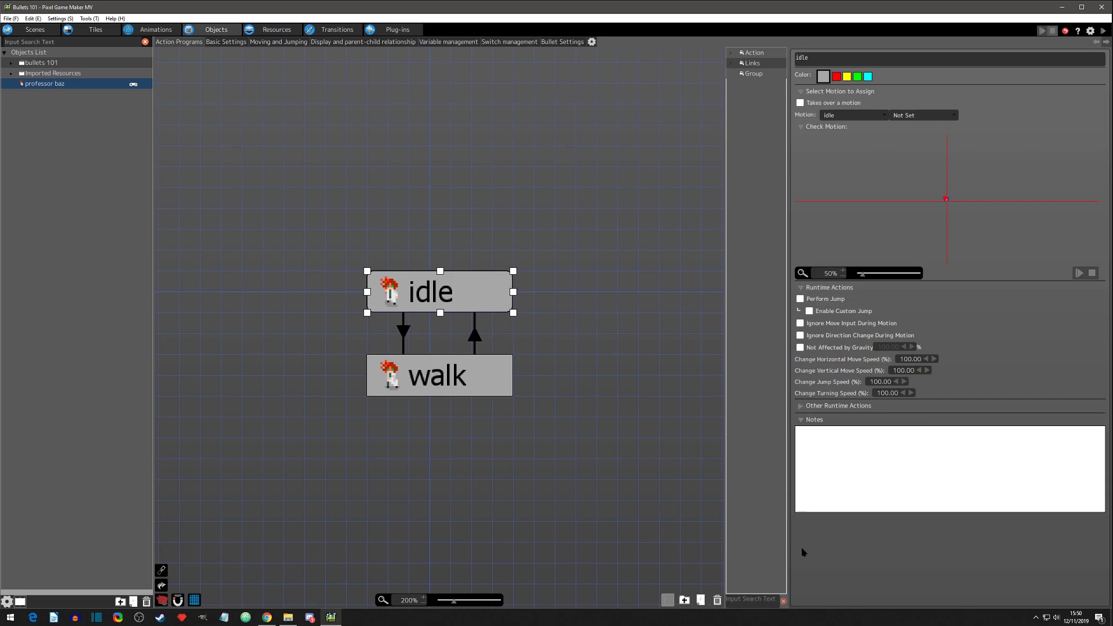
click(802, 407)
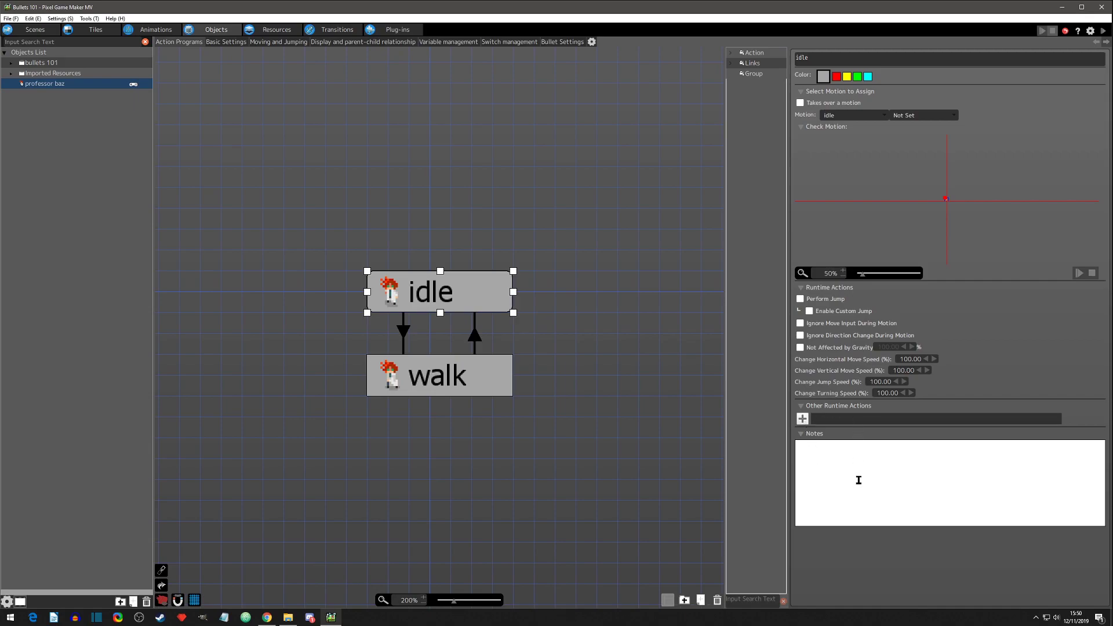
click(473, 385)
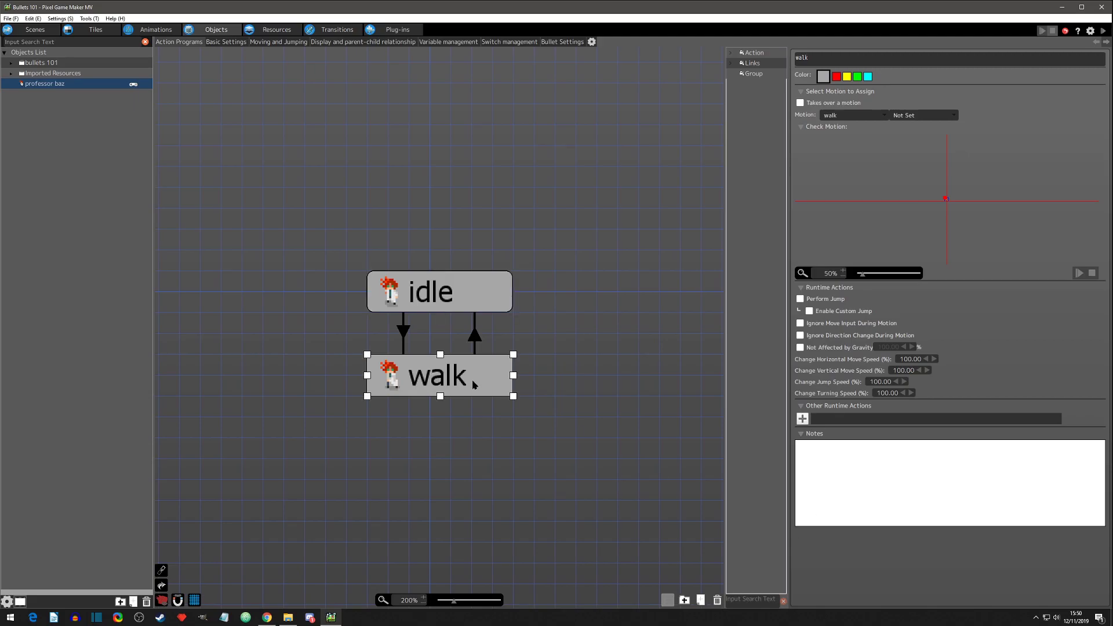
click(459, 306)
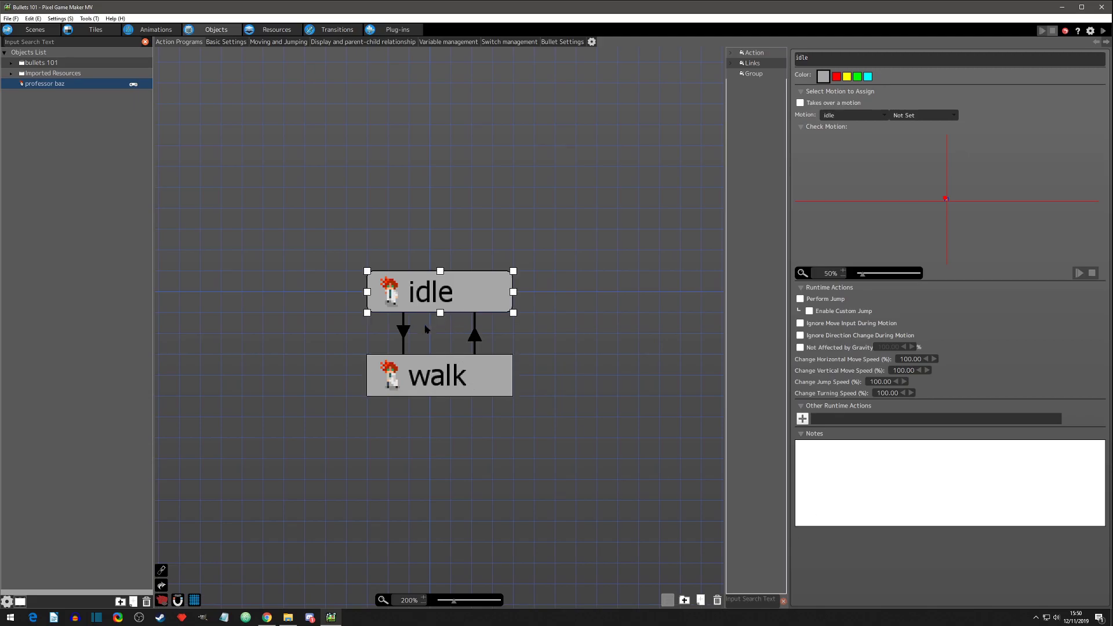
click(404, 334)
click(433, 373)
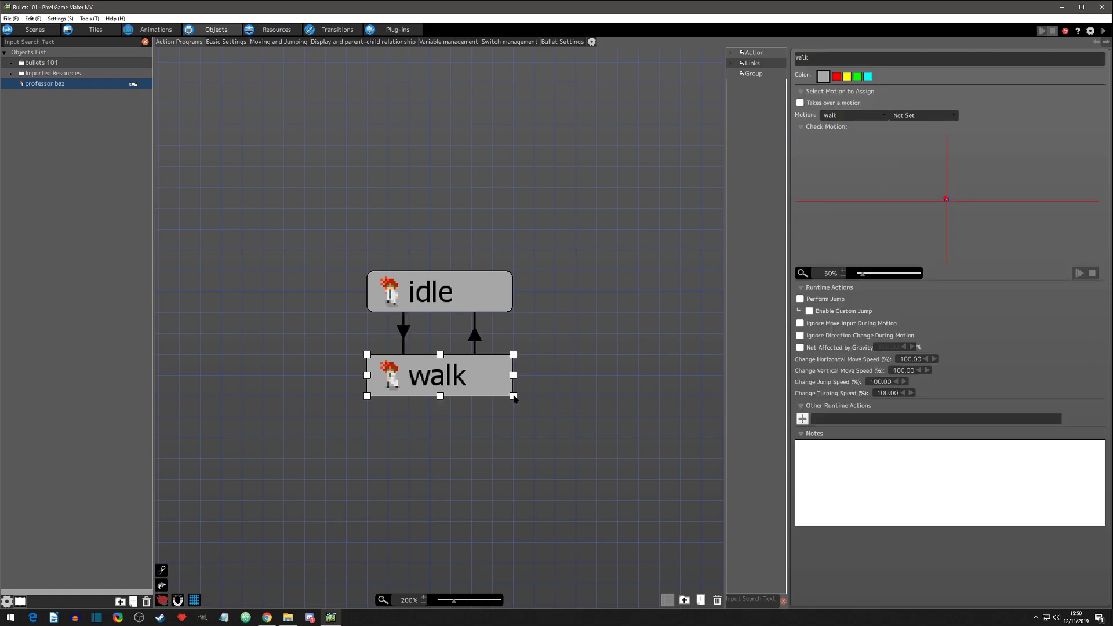
click(494, 303)
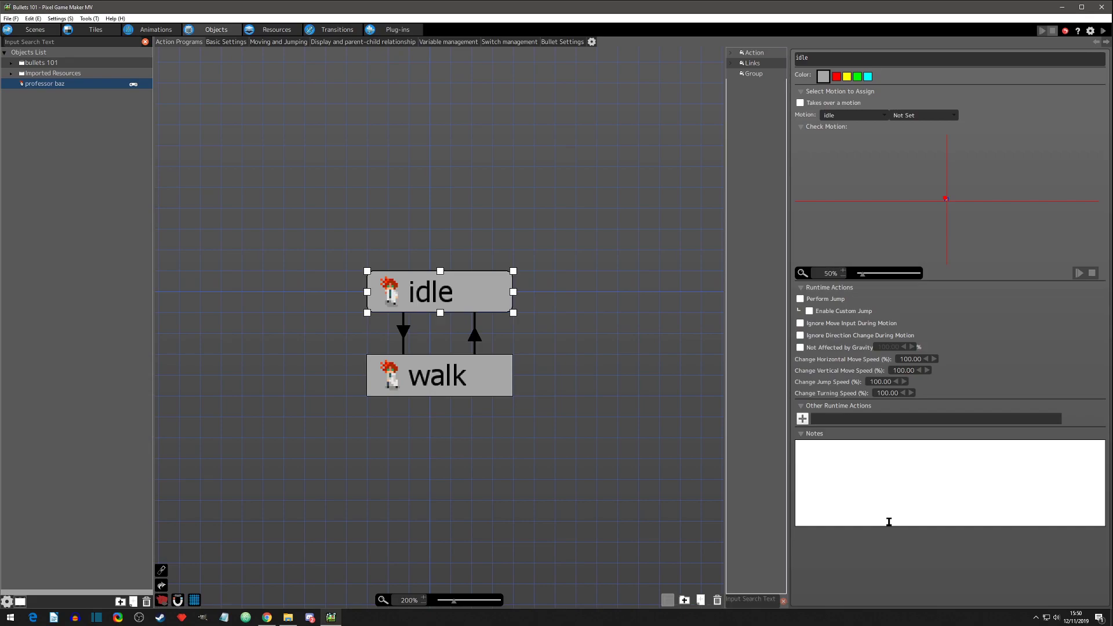
Add a Set Move Direction and Move action to idle with direction 90 and Specify Movement Distance ticked.
click(803, 419)
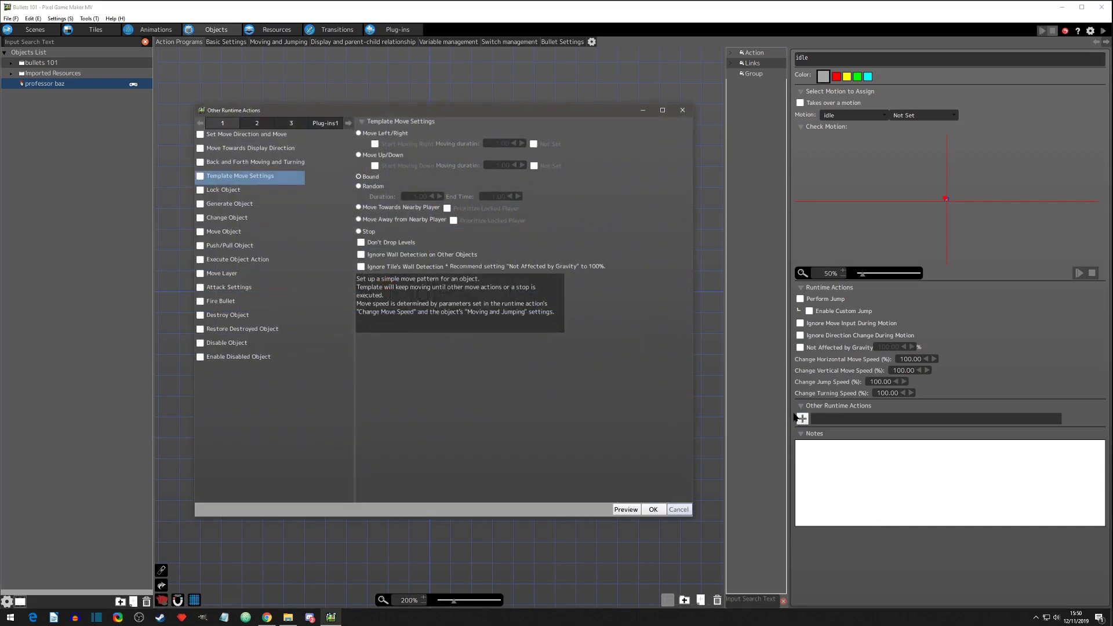
click(204, 137)
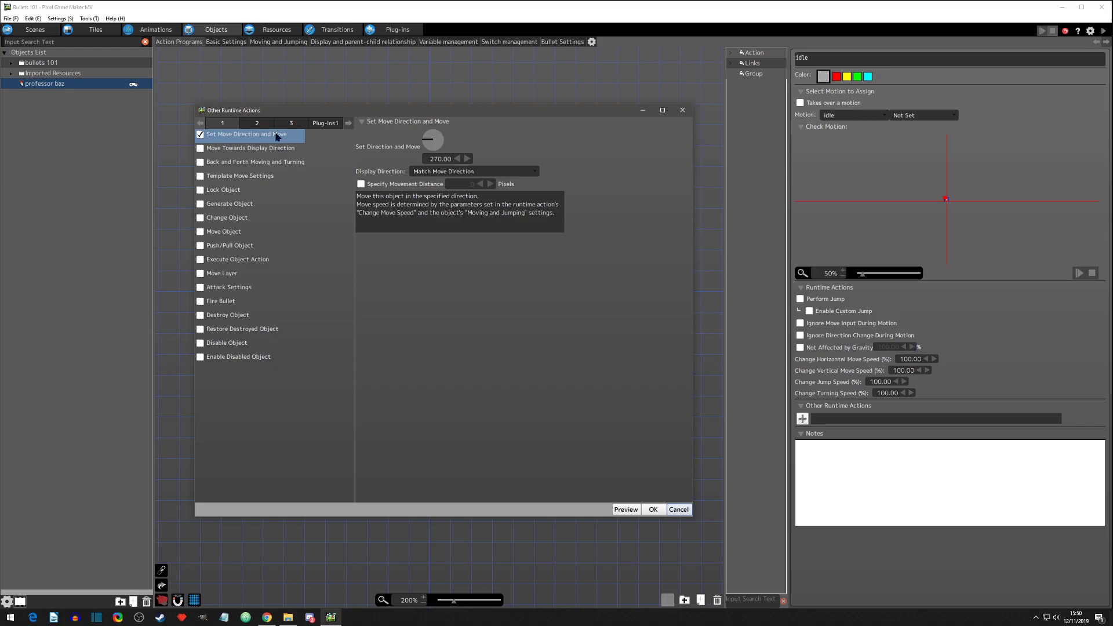
double_click(443, 159)
text(90)
key(Return)
click(382, 184)
click(653, 509)
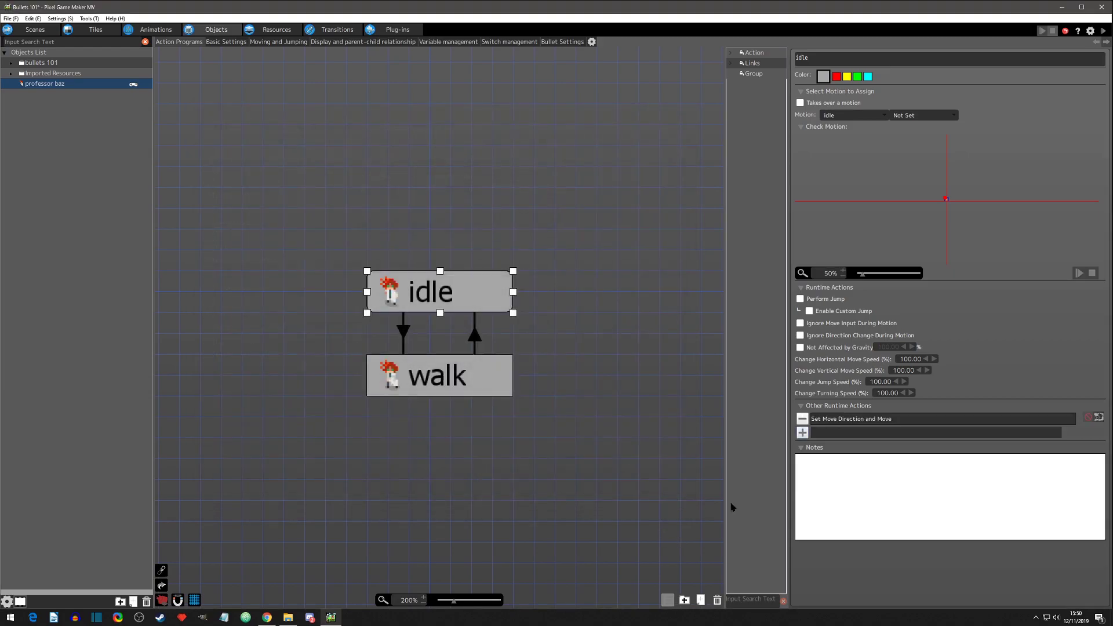
Select the new movement action, save, and run then close another test play.
click(842, 421)
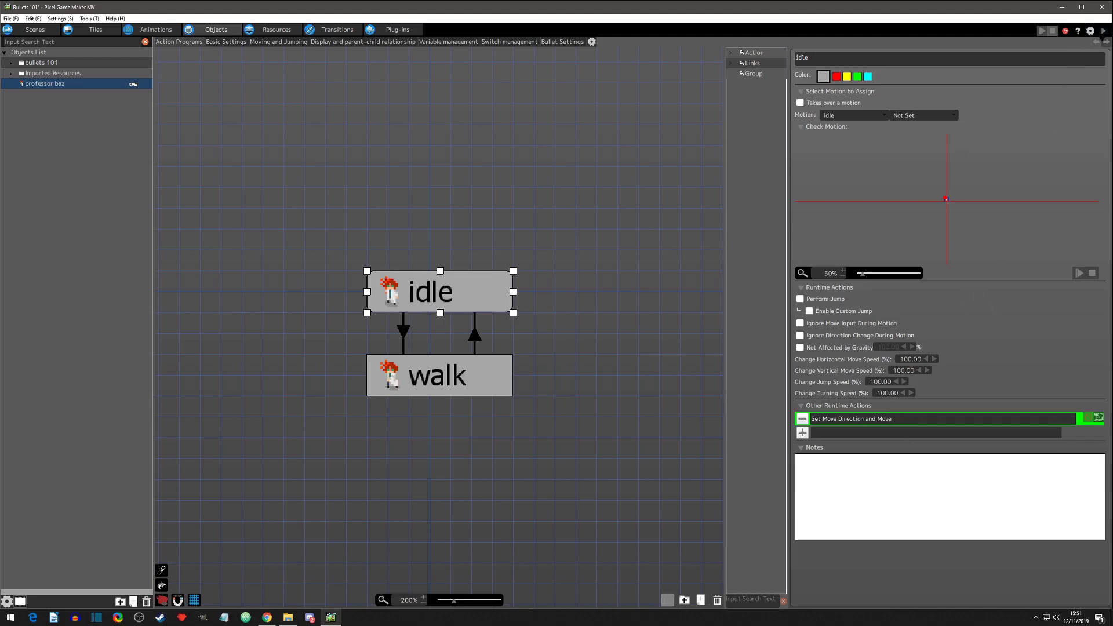
click(1104, 30)
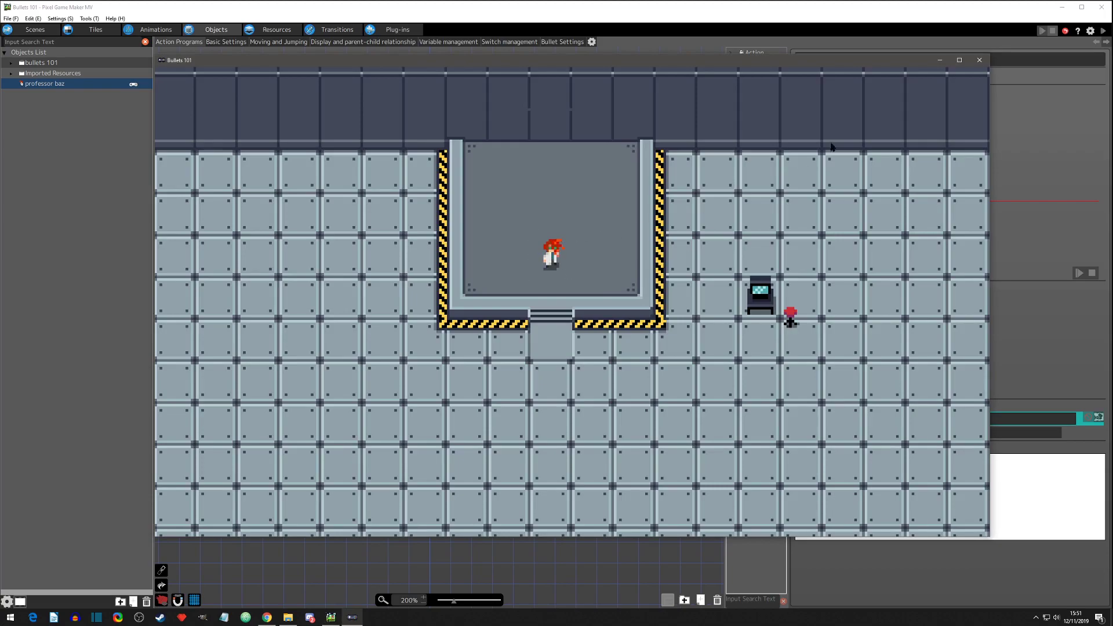
click(980, 59)
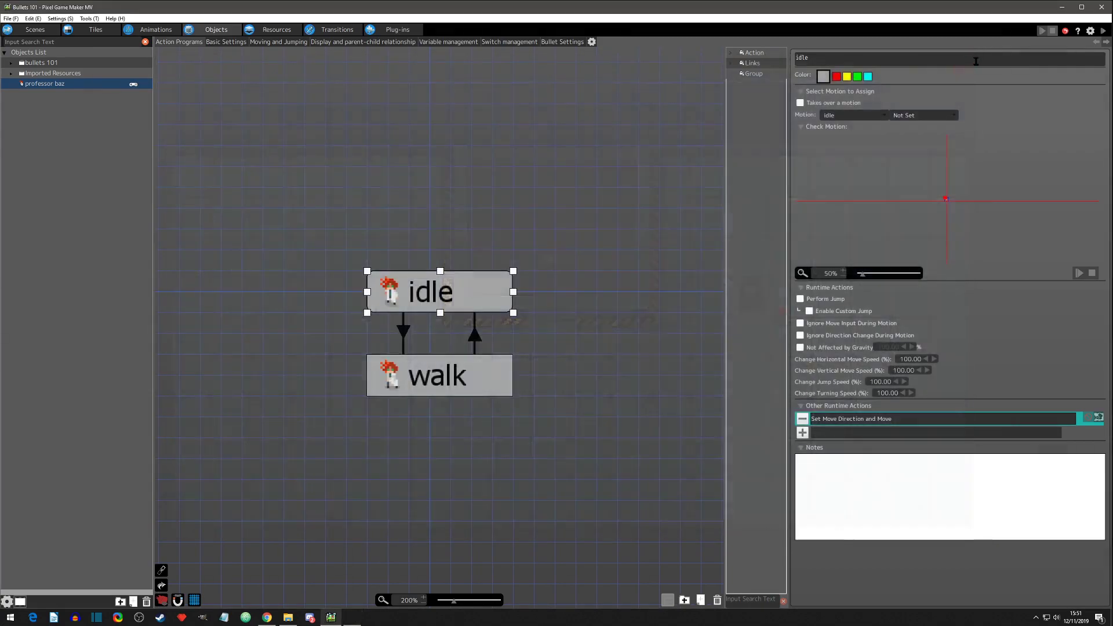
Copy and paste the Set Move Direction and Move action, then delete the duplicate from idle.
click(903, 421)
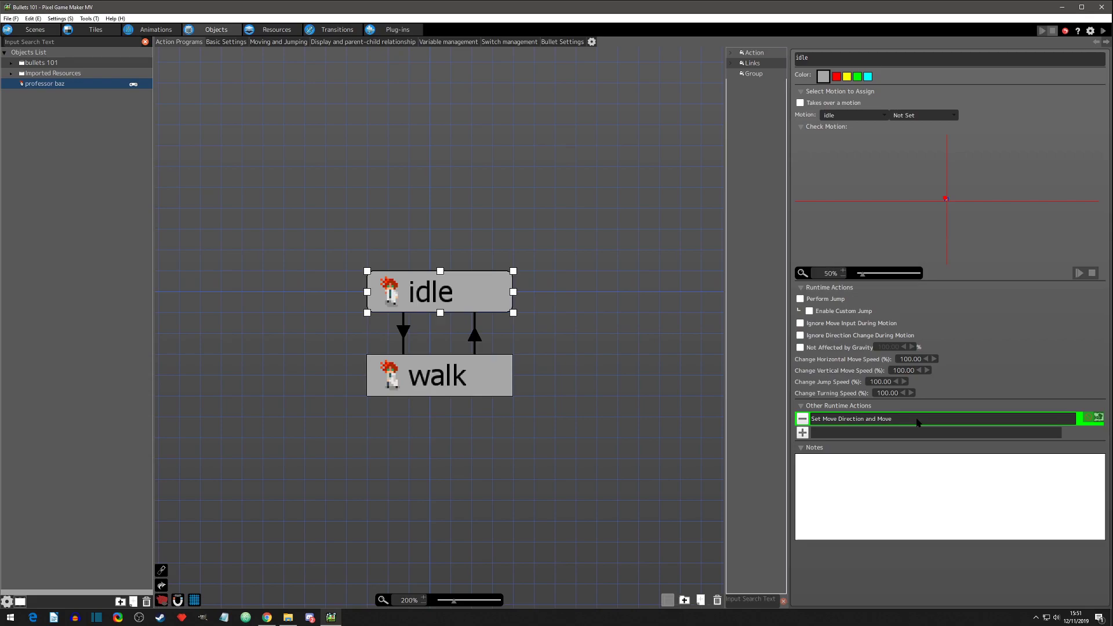
key(ctrl+c)
key(ctrl+v)
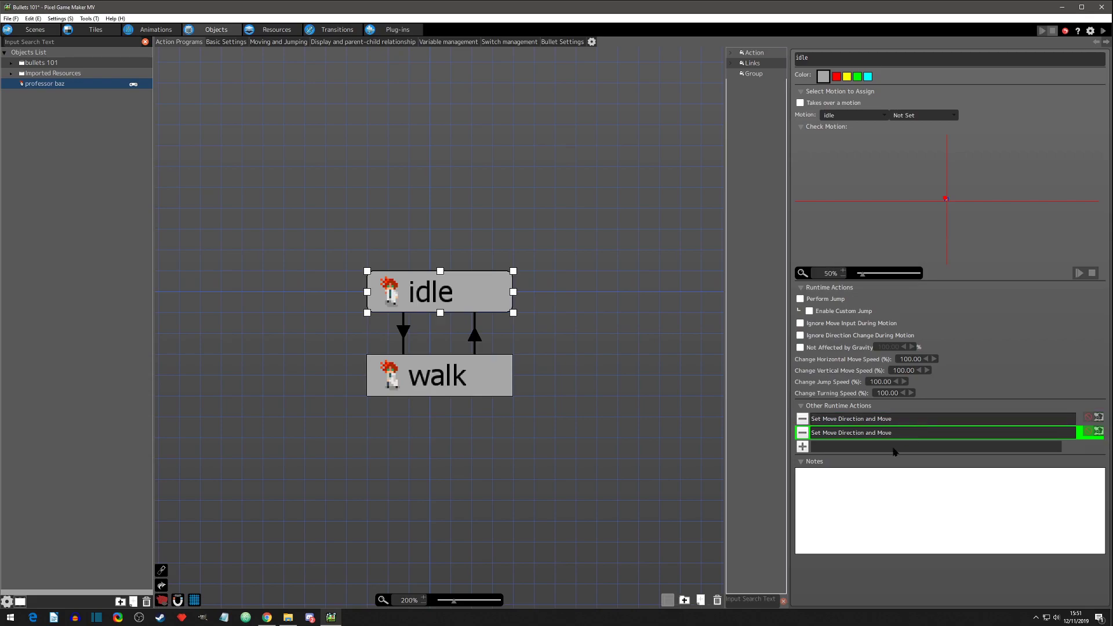
click(895, 451)
click(899, 434)
click(802, 434)
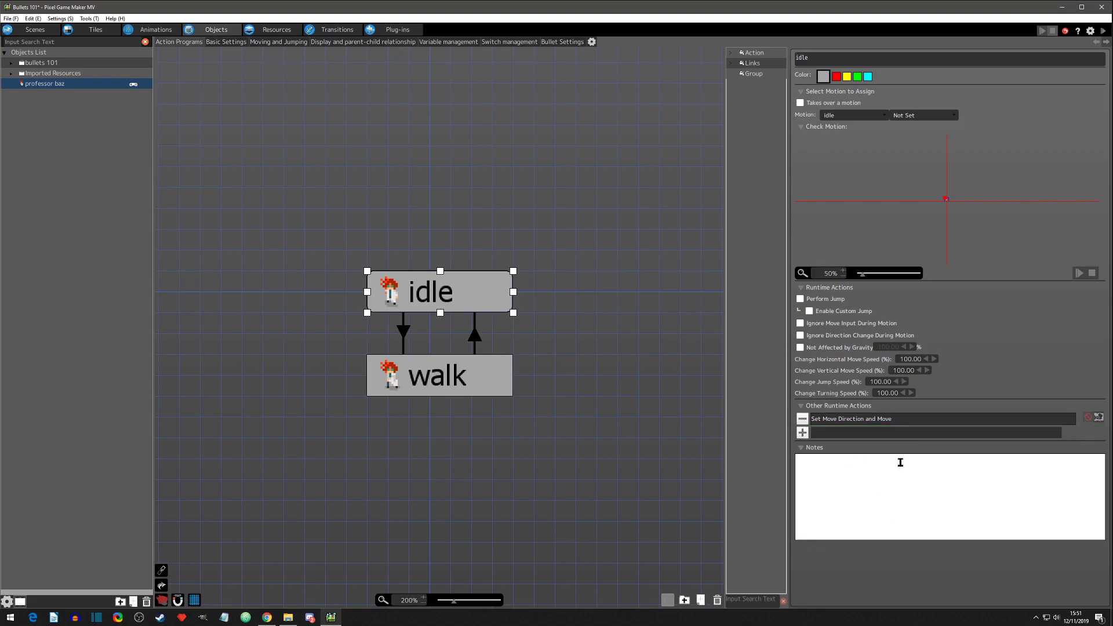
Select the walk state and paste the copied action there, then reselect idle.
click(482, 373)
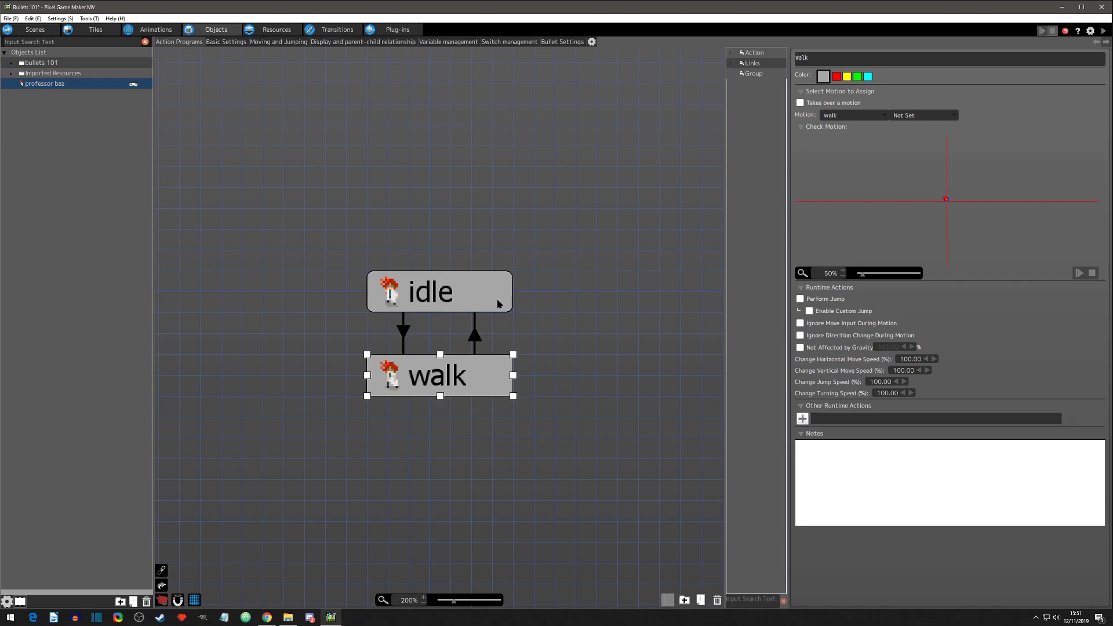
key(ctrl+v)
click(479, 293)
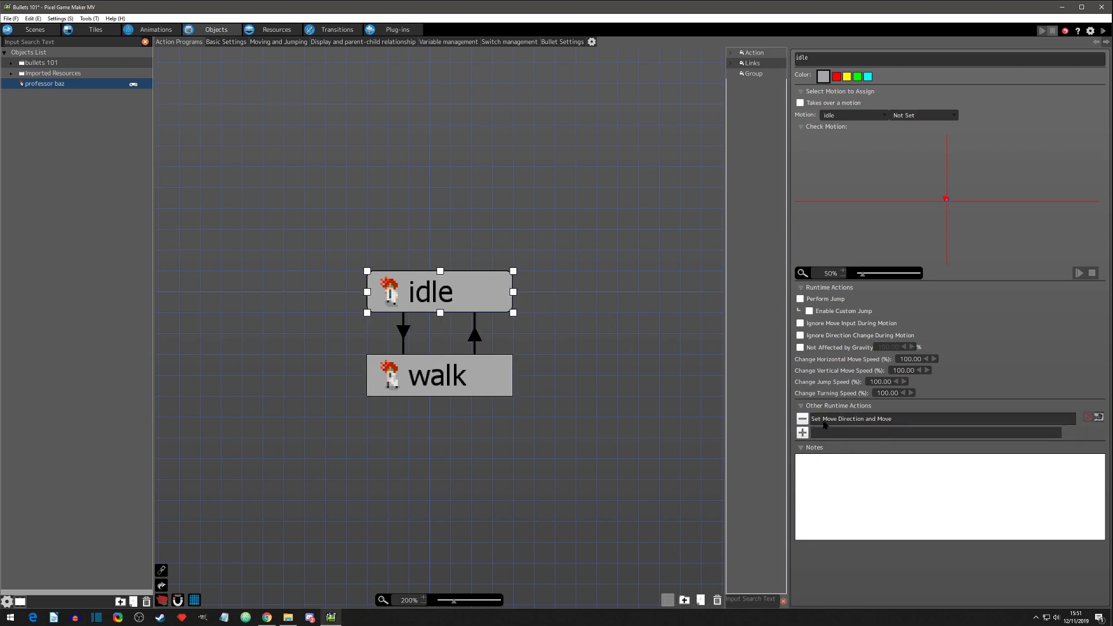
Add Back and Forth Moving and Turning, Template Move Settings, Lock Object and Generate Object to idle.
click(802, 433)
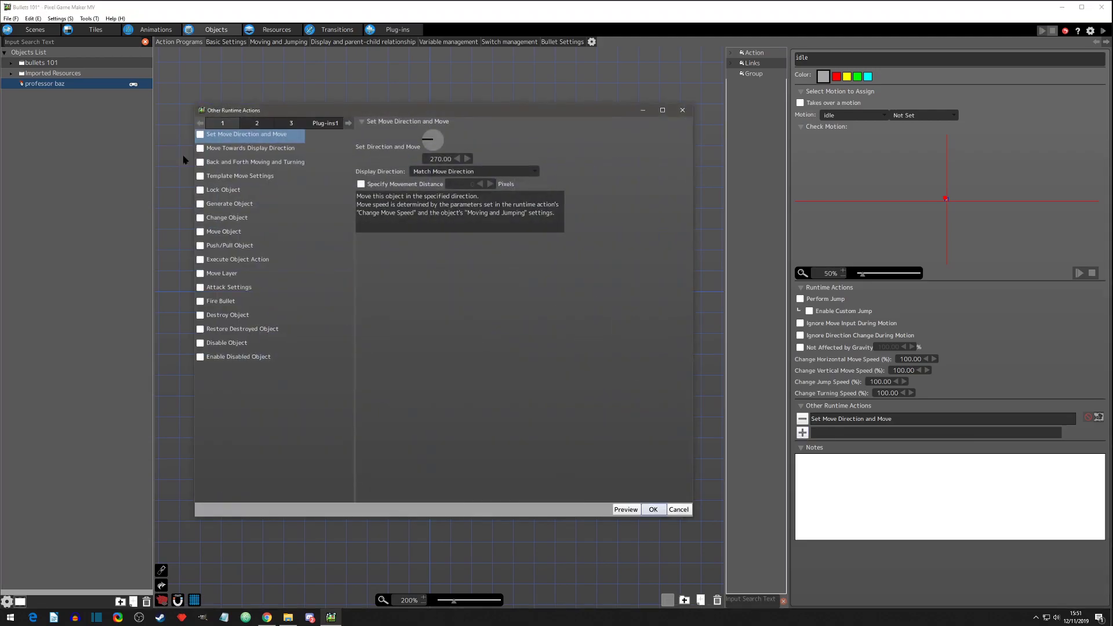
click(200, 162)
click(200, 176)
click(200, 189)
click(200, 204)
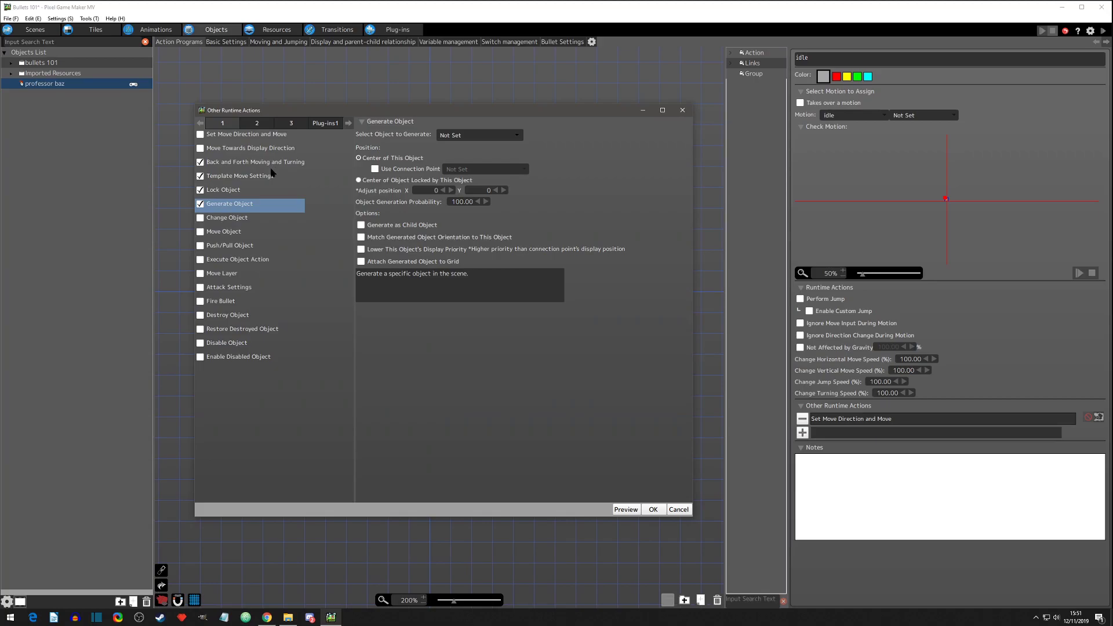
click(654, 509)
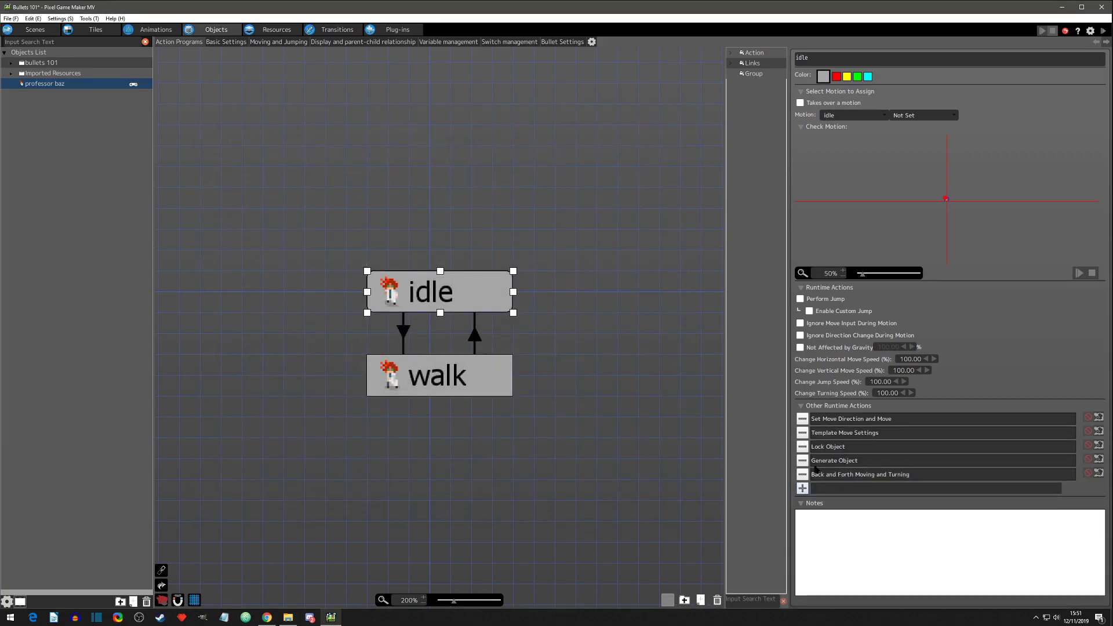
click(890, 421)
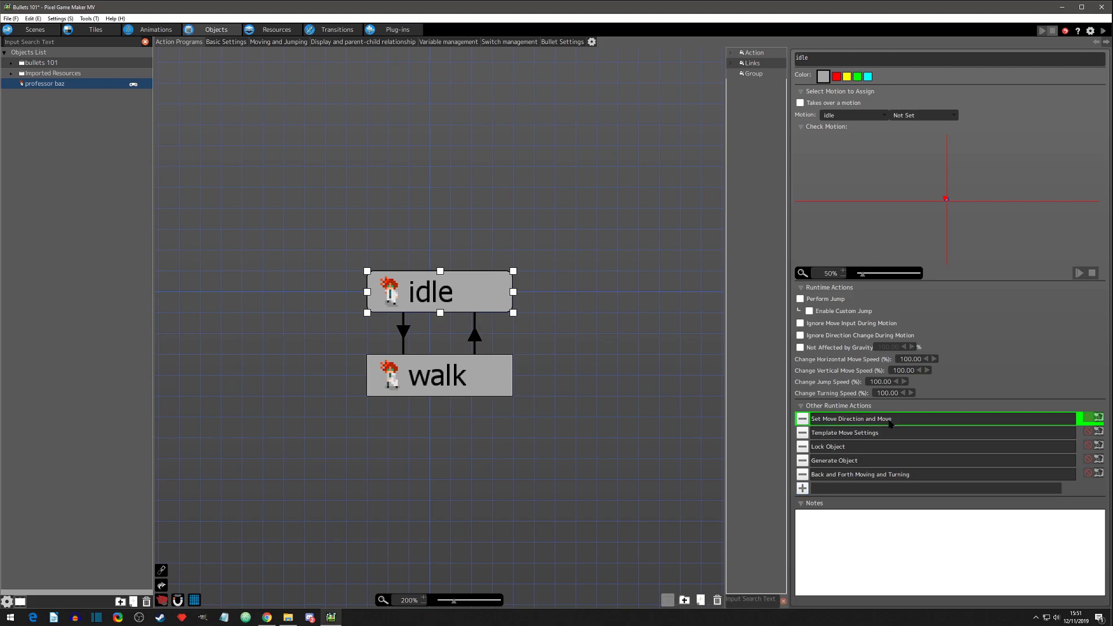
Select the Template Move Settings, Lock Object, Generate Object and Back and Forth actions together.
shift+click(890, 450)
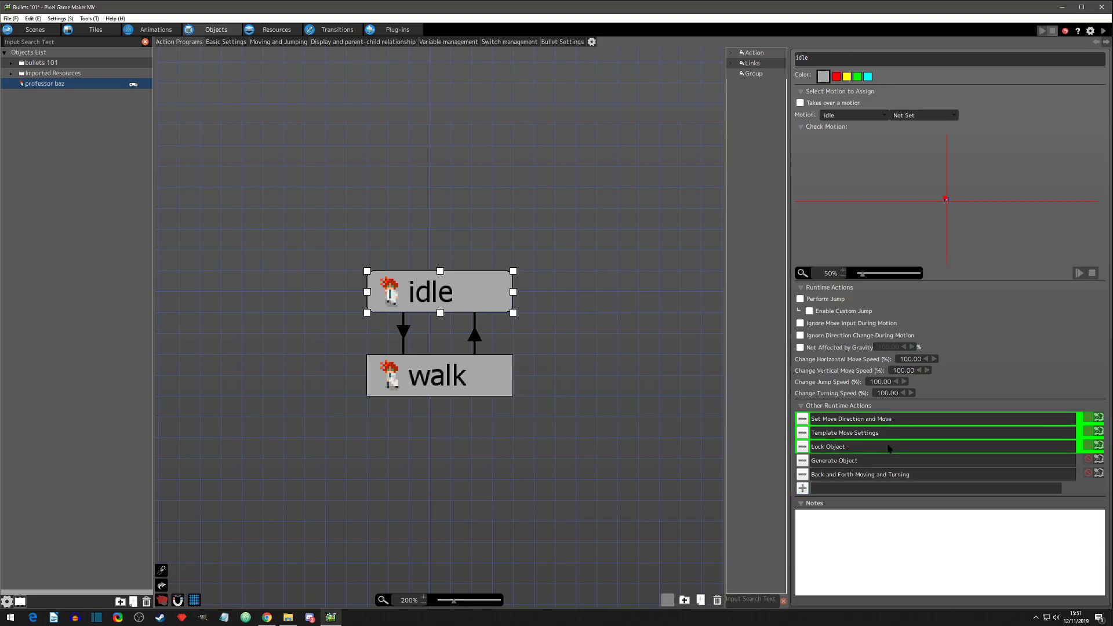
click(887, 423)
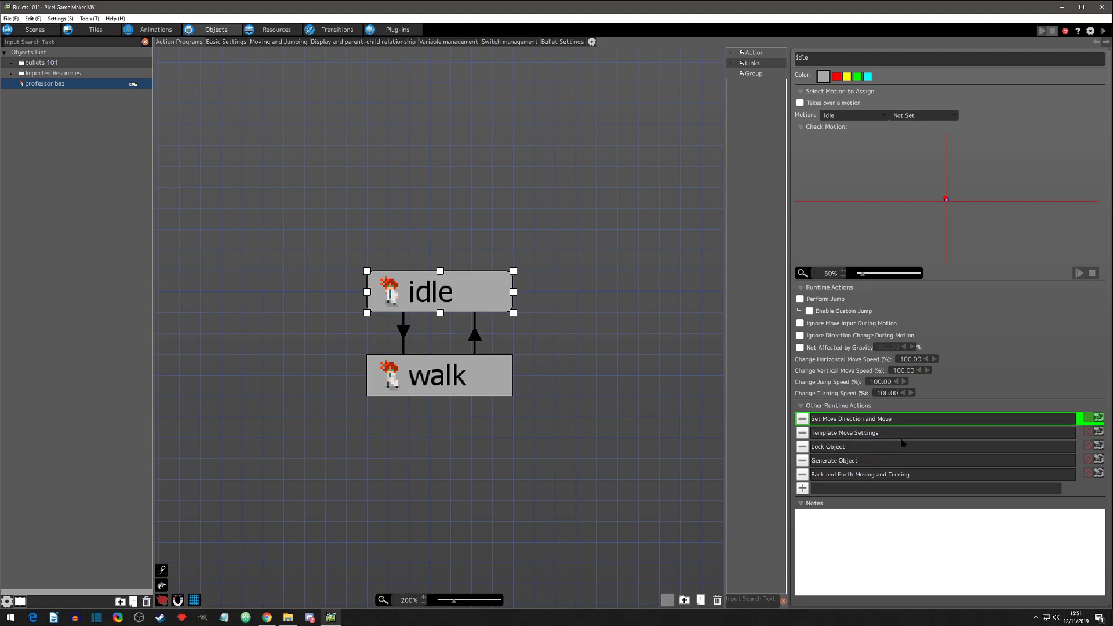
ctrl+click(889, 449)
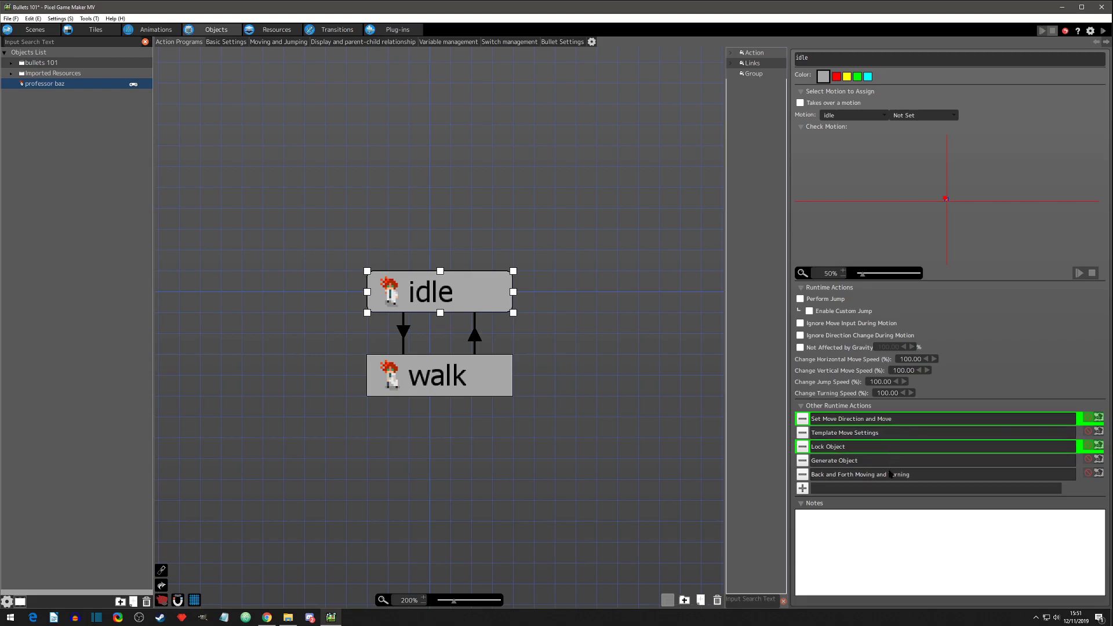
ctrl+click(896, 474)
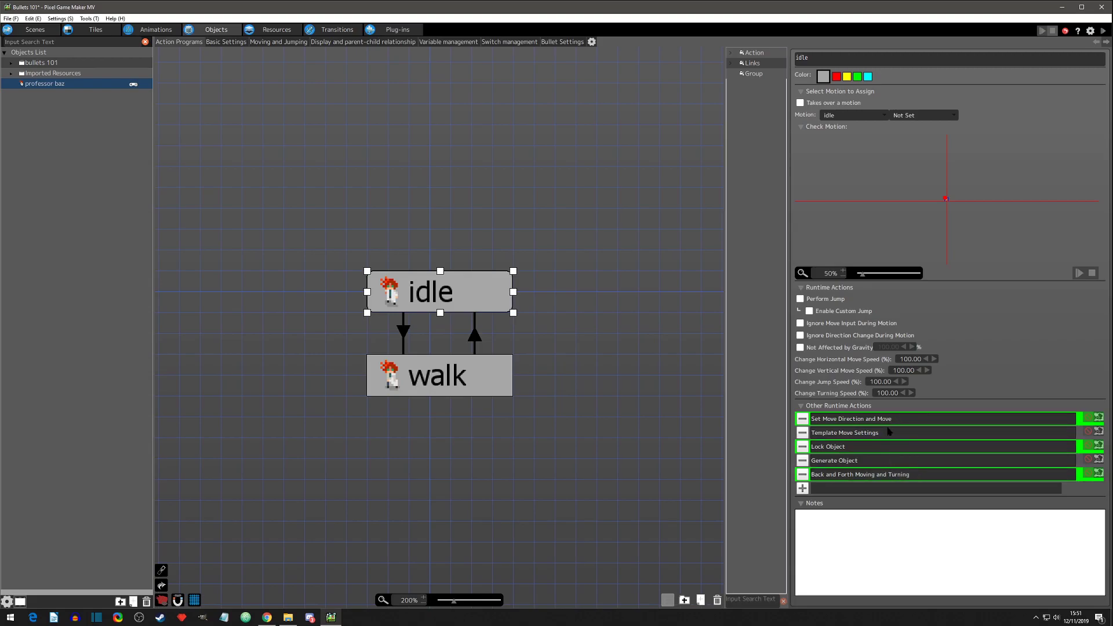
Delete those four actions one by one, leaving only Set Move Direction and Move.
click(803, 435)
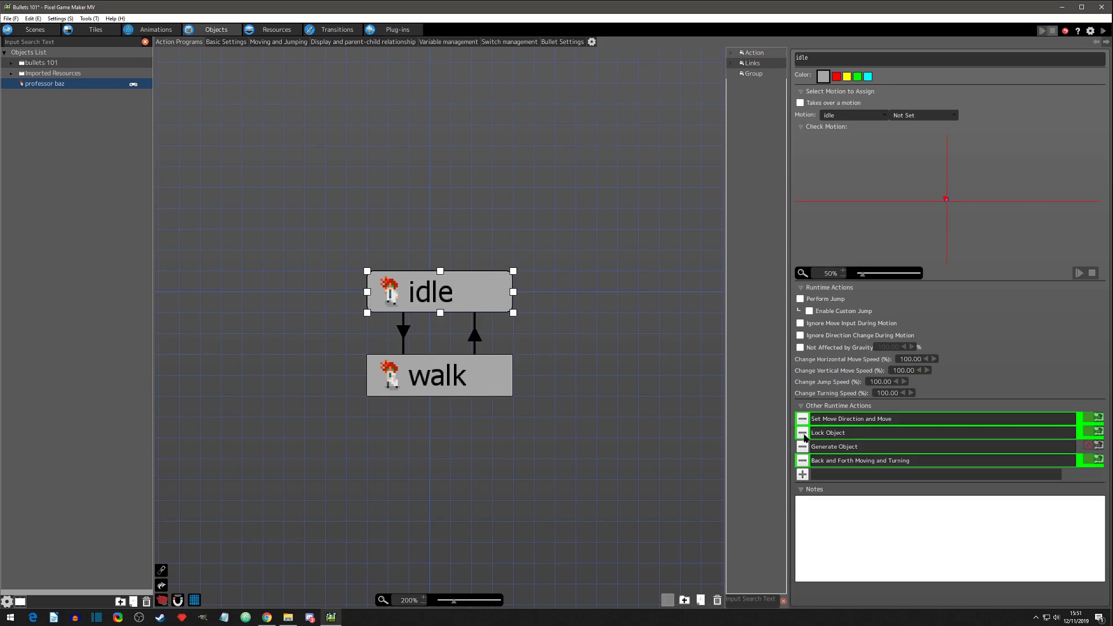
click(804, 434)
click(804, 434)
click(804, 434)
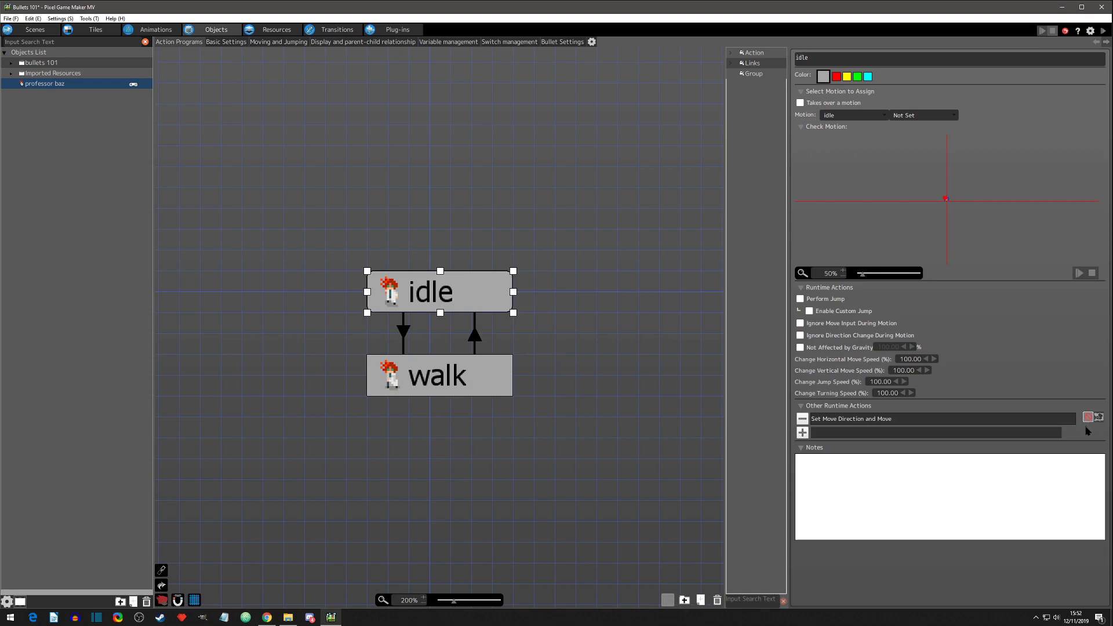
Toggle Set Move Direction and Move's changeable-after-placement setting, then test-play the game.
click(910, 422)
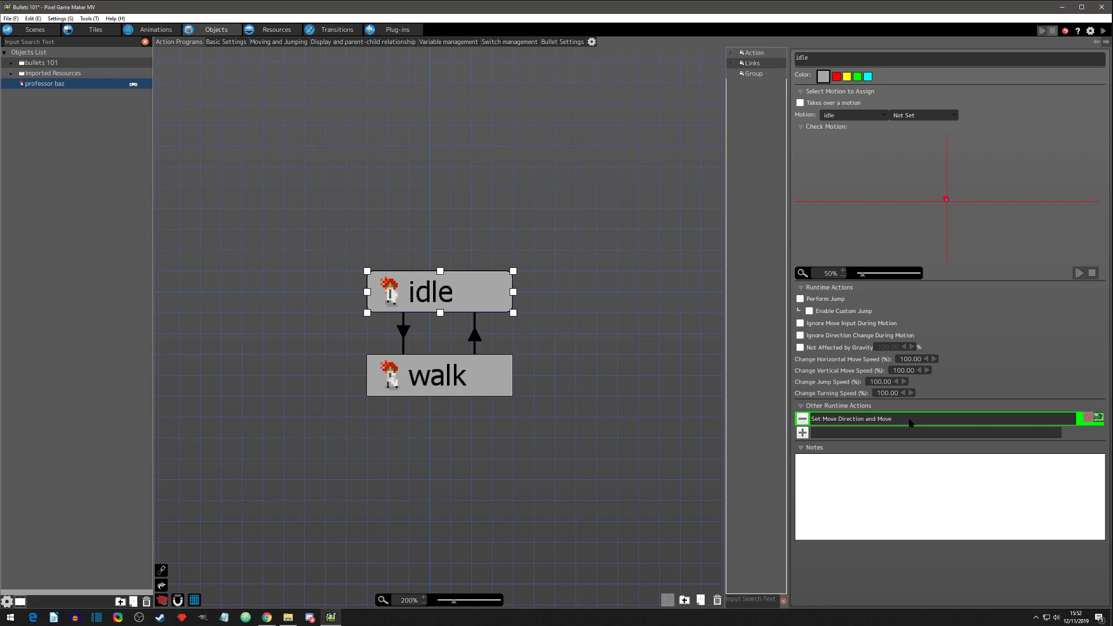
click(1088, 438)
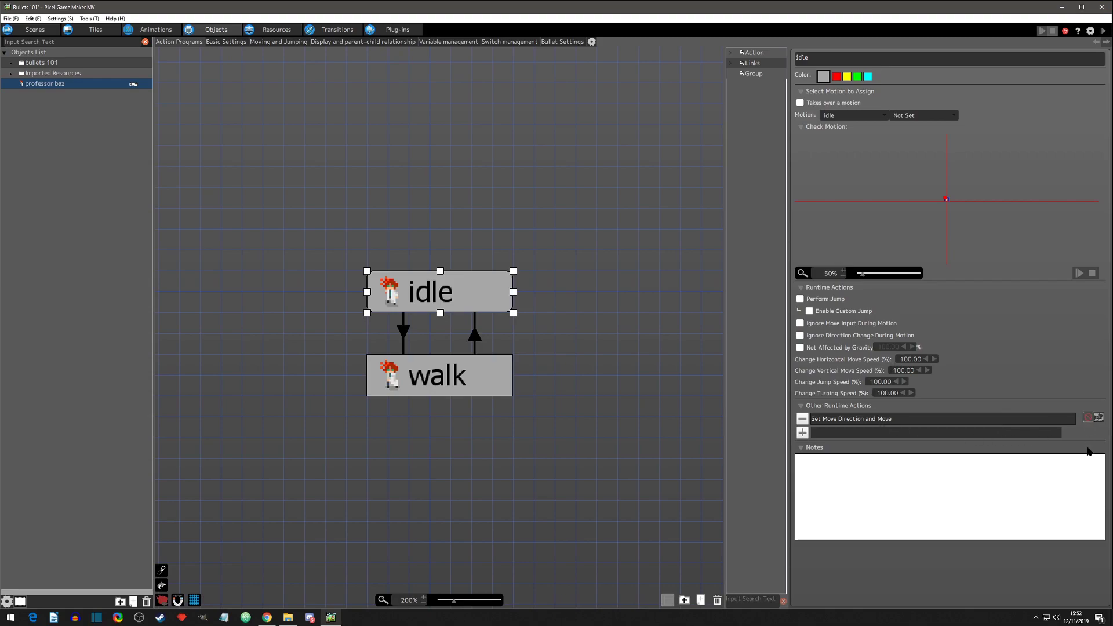
click(1088, 418)
click(1103, 31)
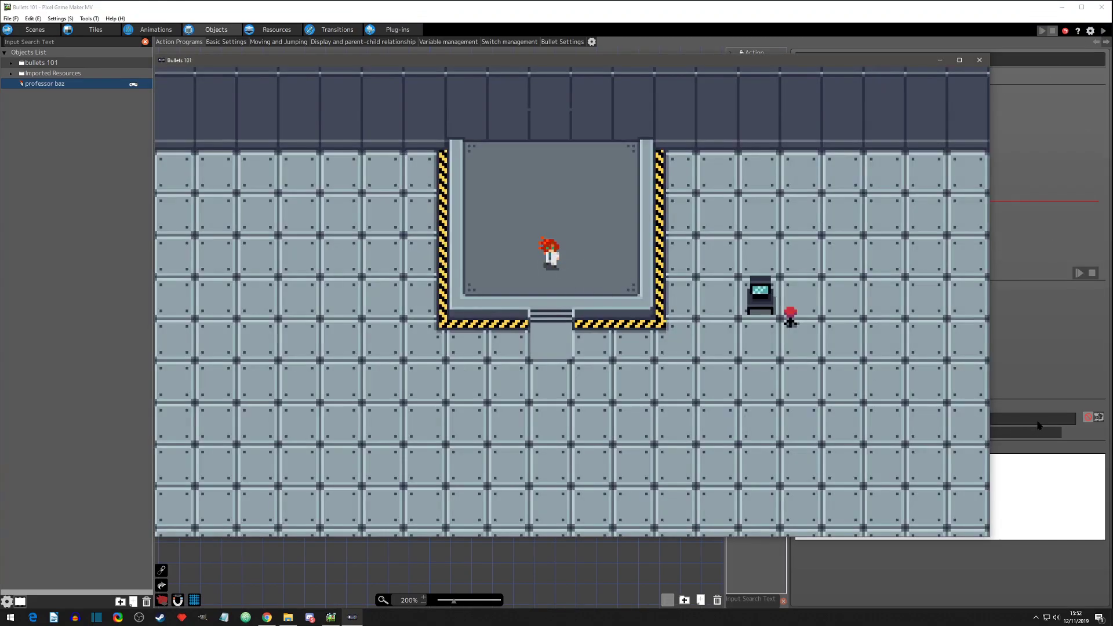
Close the test play and make Set Move Direction and Move changeable after placement.
click(980, 60)
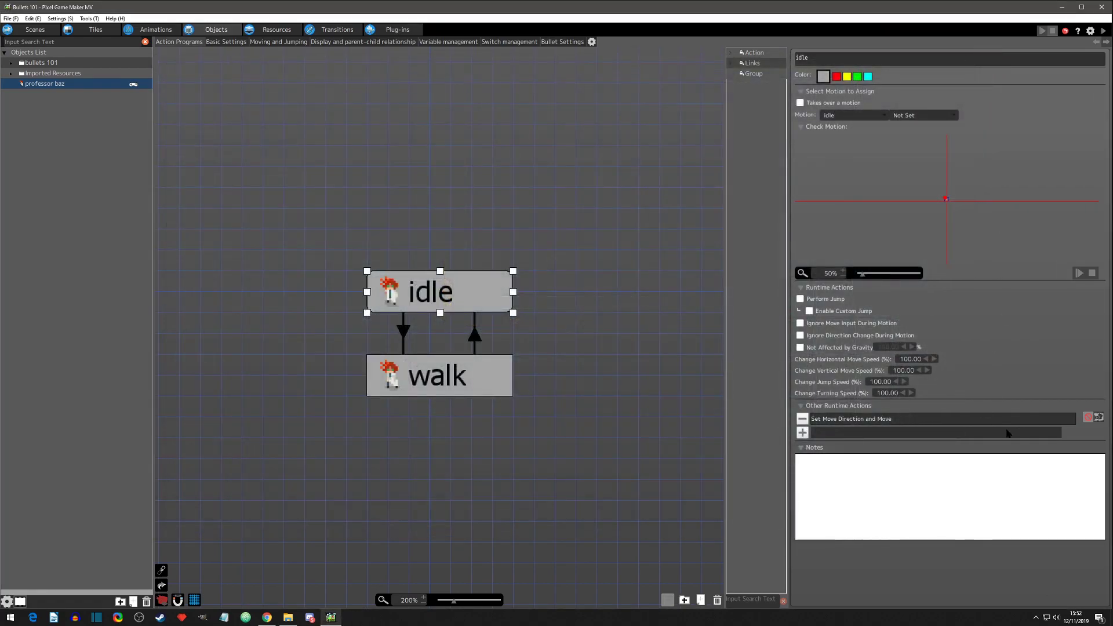
click(1088, 418)
In the scene layout, expand professor baz's changeable idle Set Move Direction and Move settings, showing 90.00.
click(26, 30)
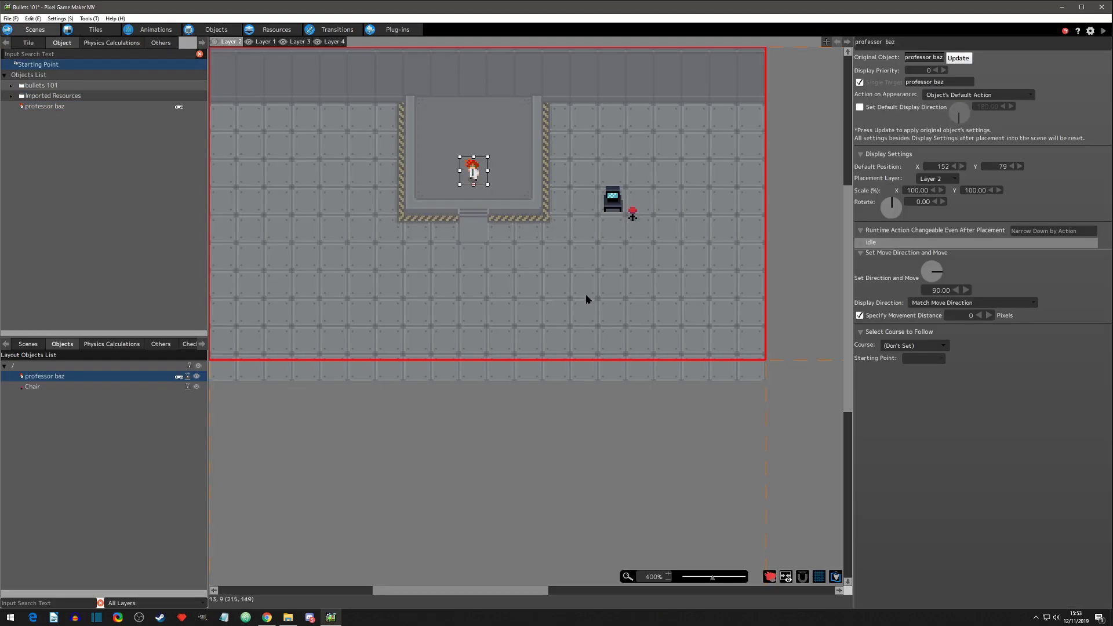
click(217, 29)
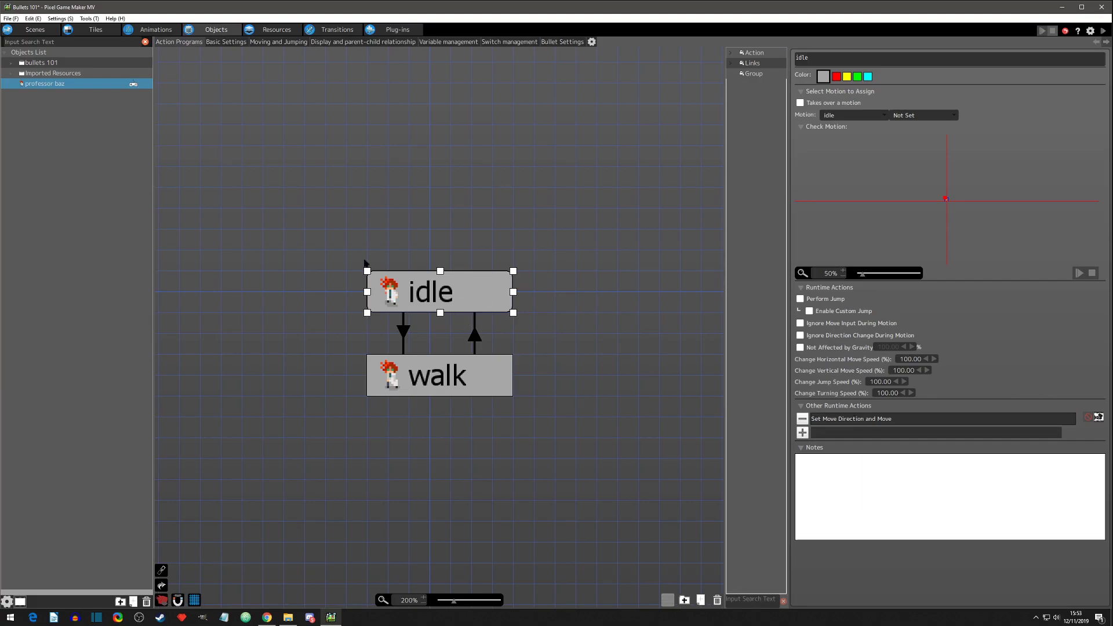
click(35, 30)
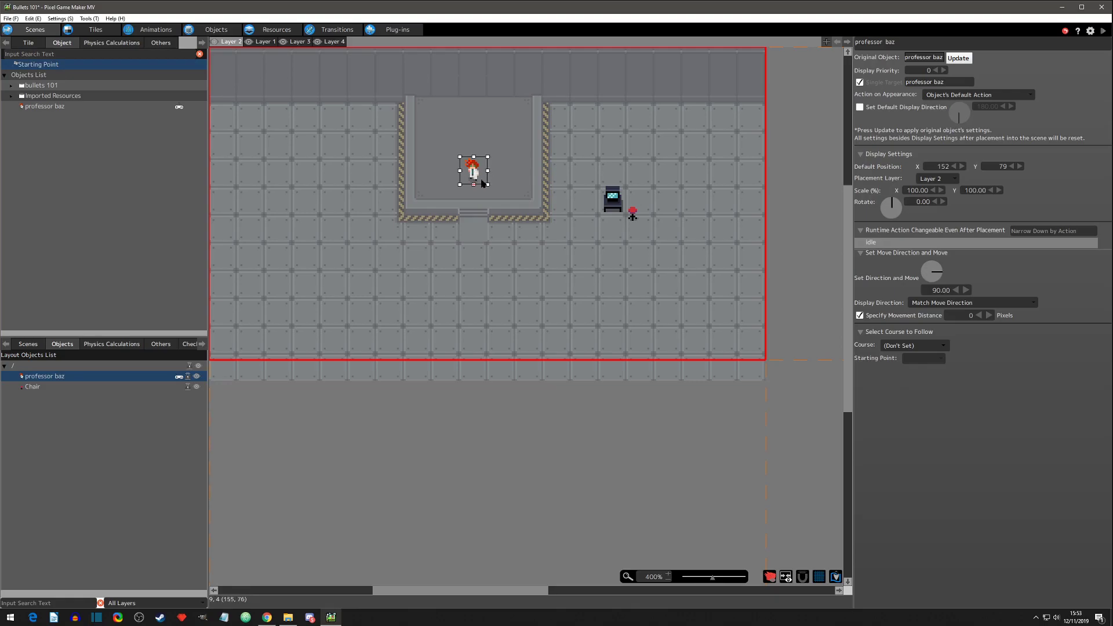
click(862, 232)
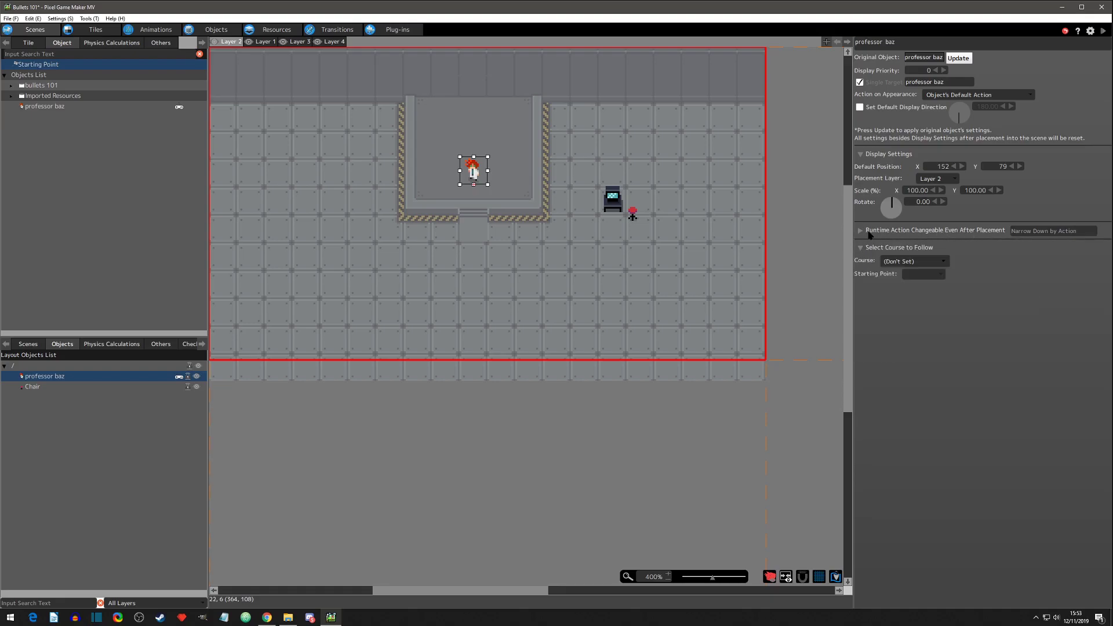
click(863, 232)
click(871, 246)
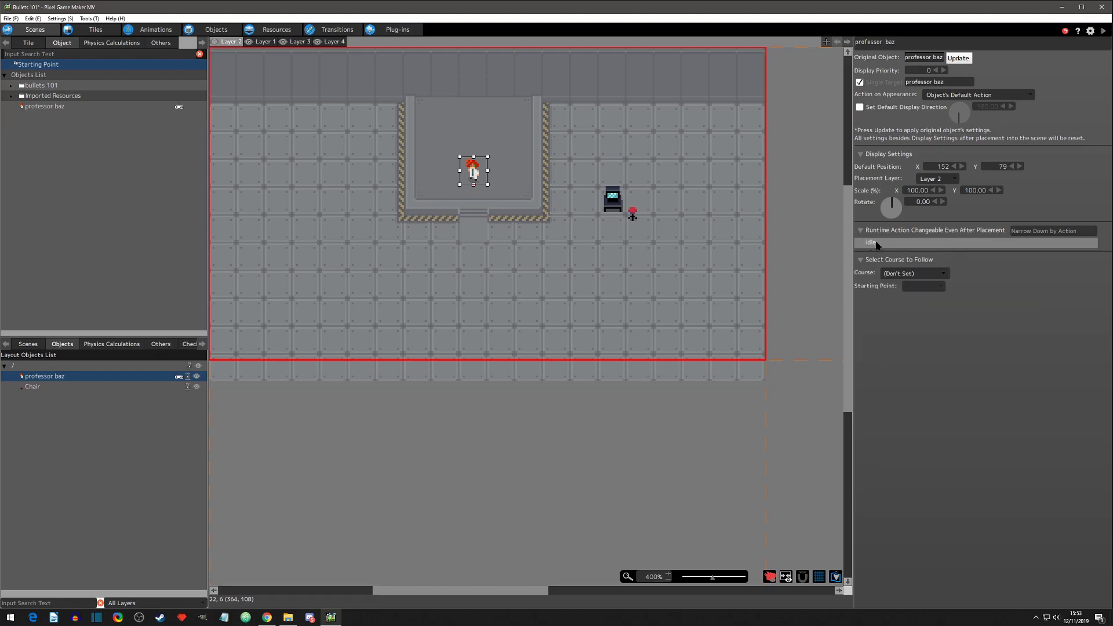
click(876, 244)
click(861, 254)
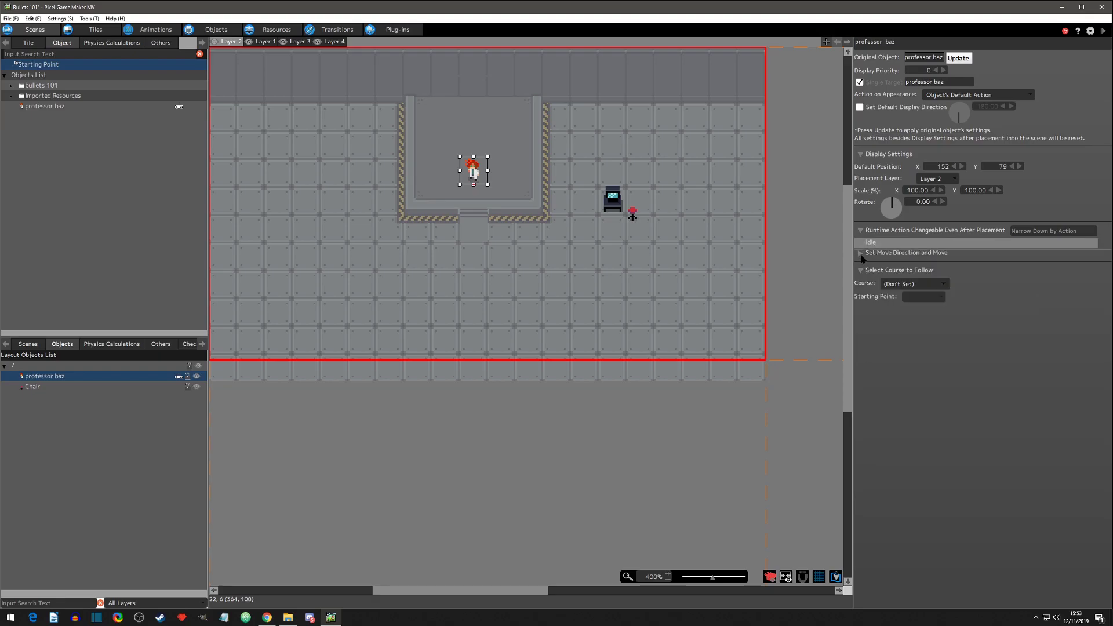
click(861, 255)
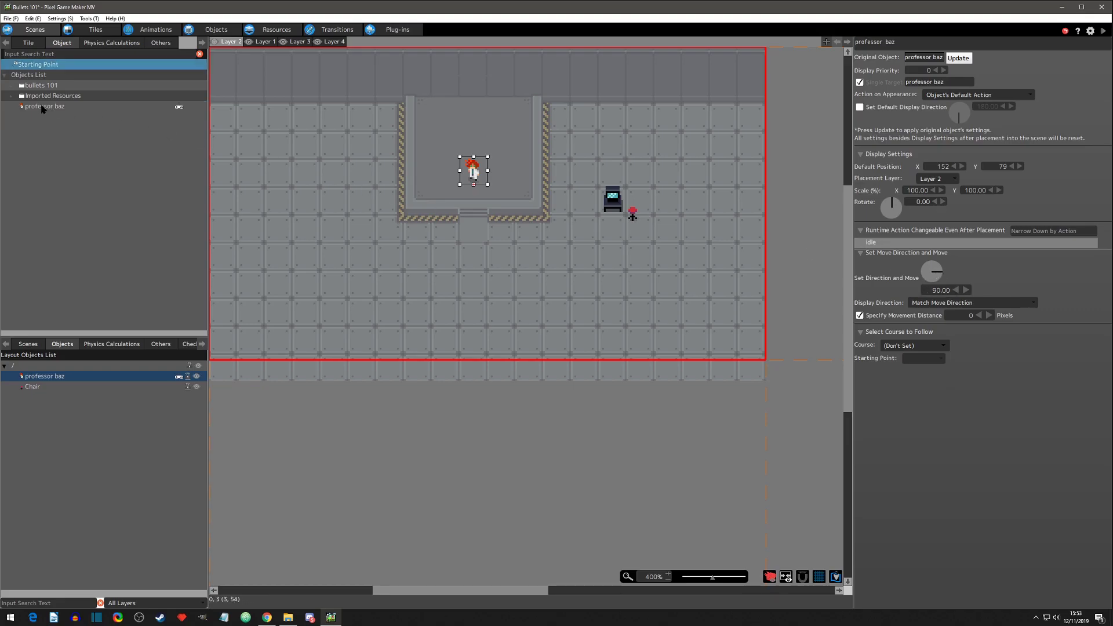
Place a second professor baz, named professor baz1, lower in the room and select it.
drag(47, 107, 448, 301)
click(472, 172)
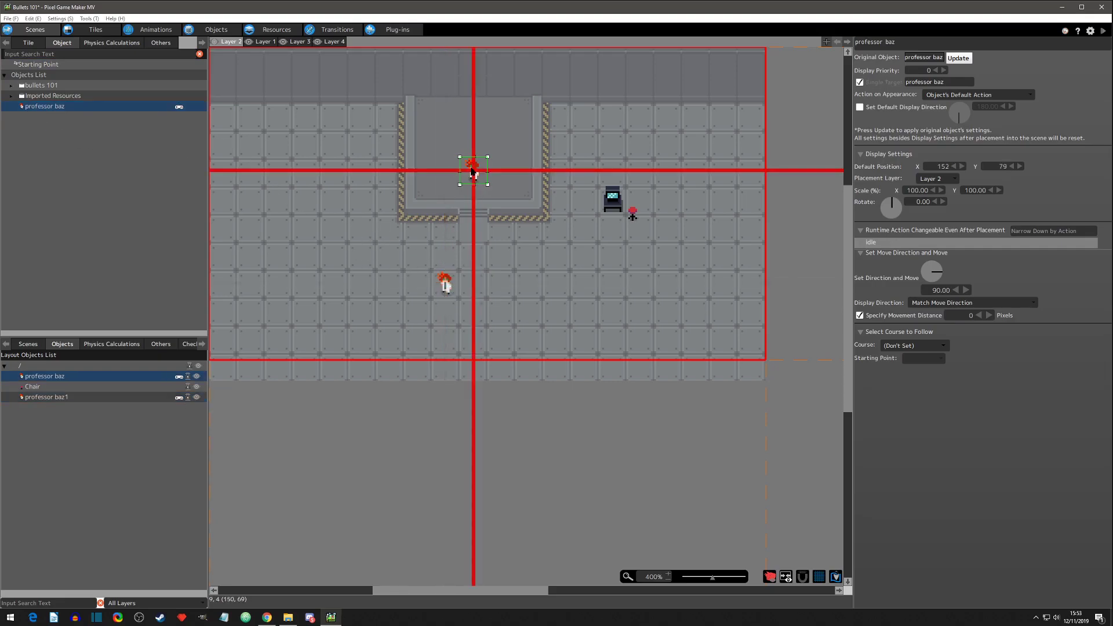
click(447, 285)
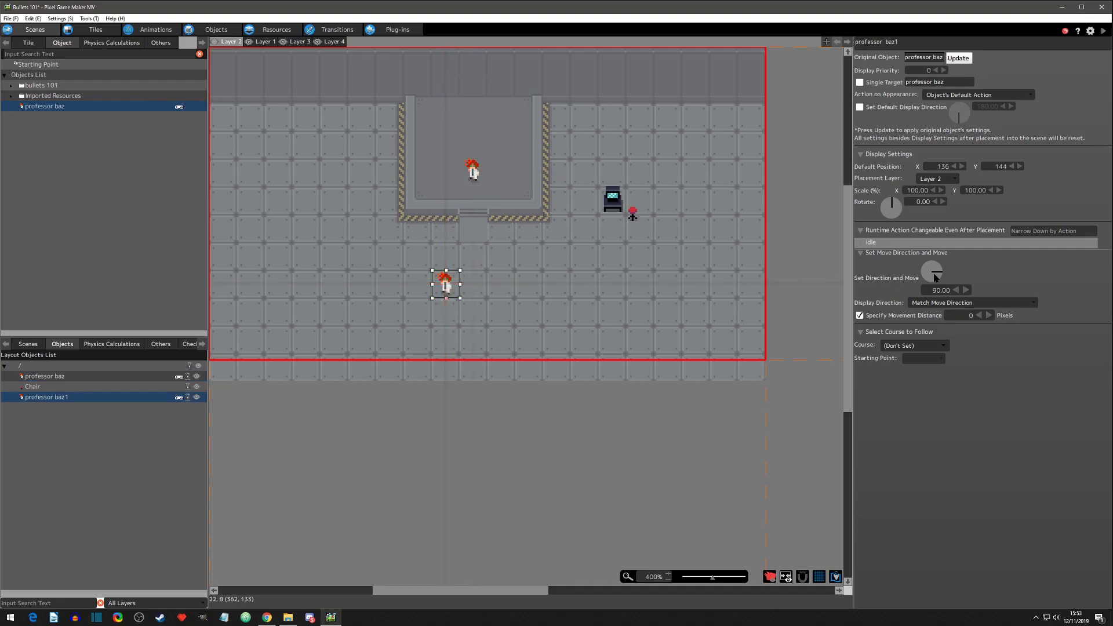
Set professor baz1's Set Direction and Move direction to 180, then save and test-play.
click(937, 291)
text(180)
key(Return)
click(986, 285)
click(473, 171)
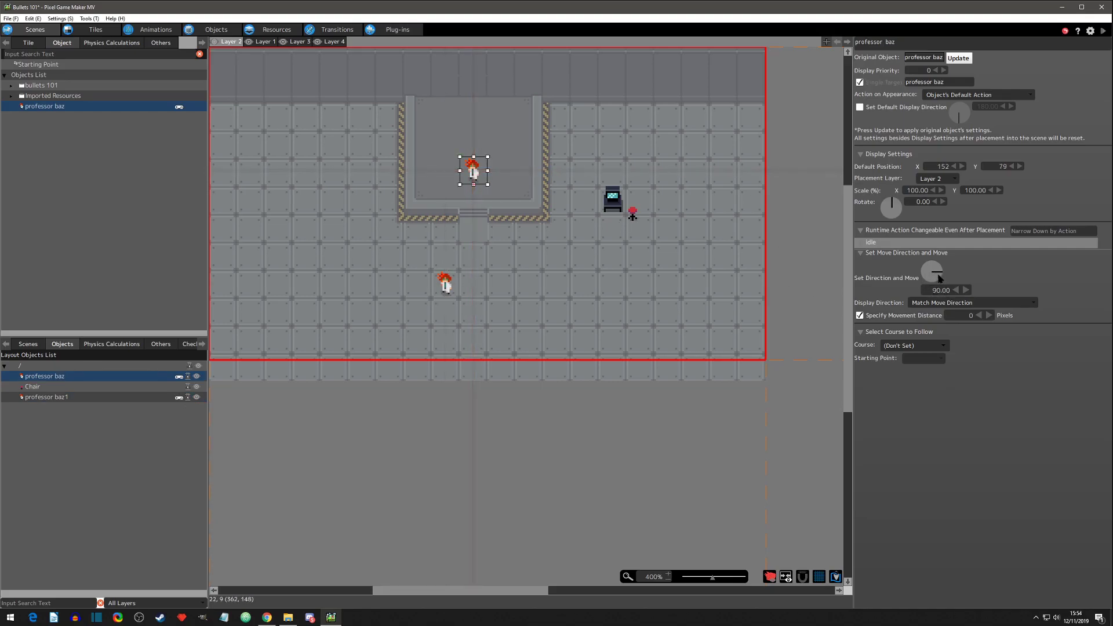
click(1104, 30)
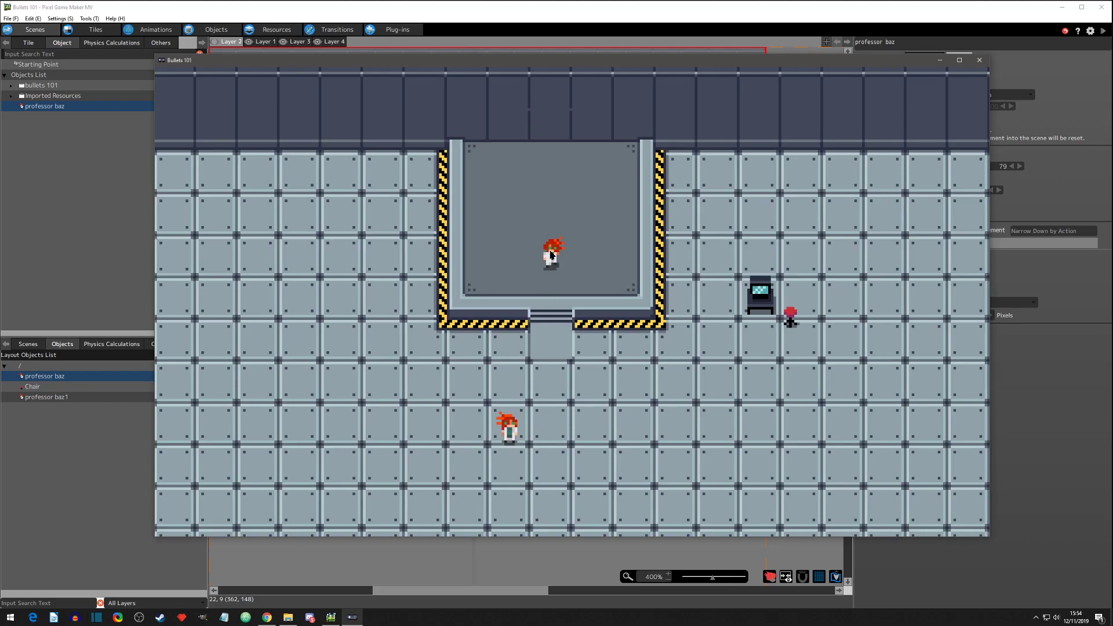
Close the test play and collapse the Set Move Direction and Move section in professor baz's action program.
click(978, 60)
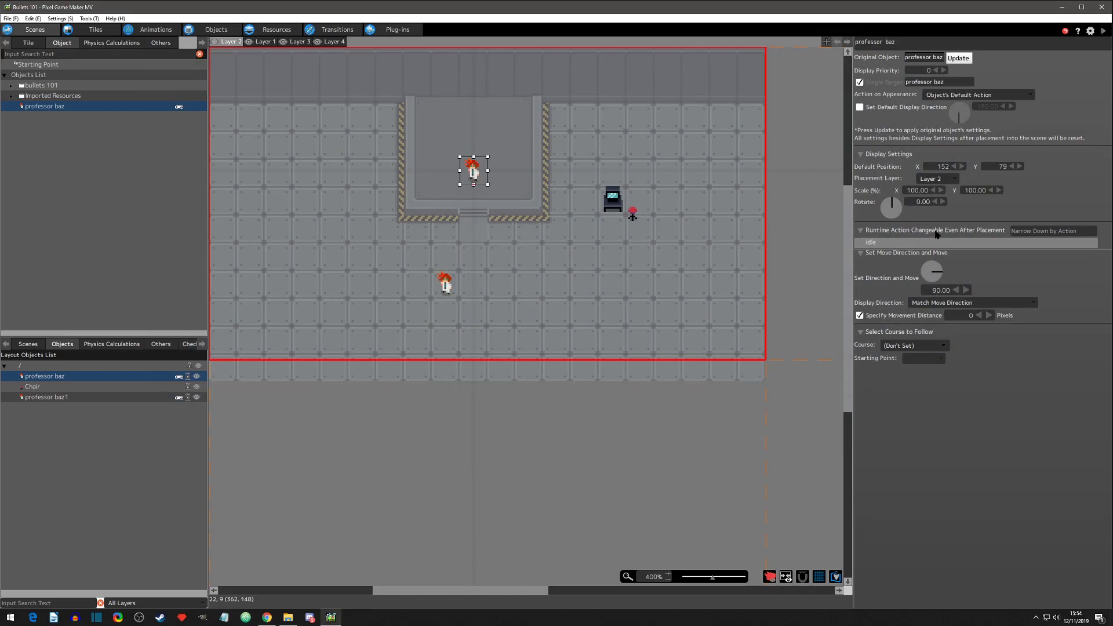
click(862, 253)
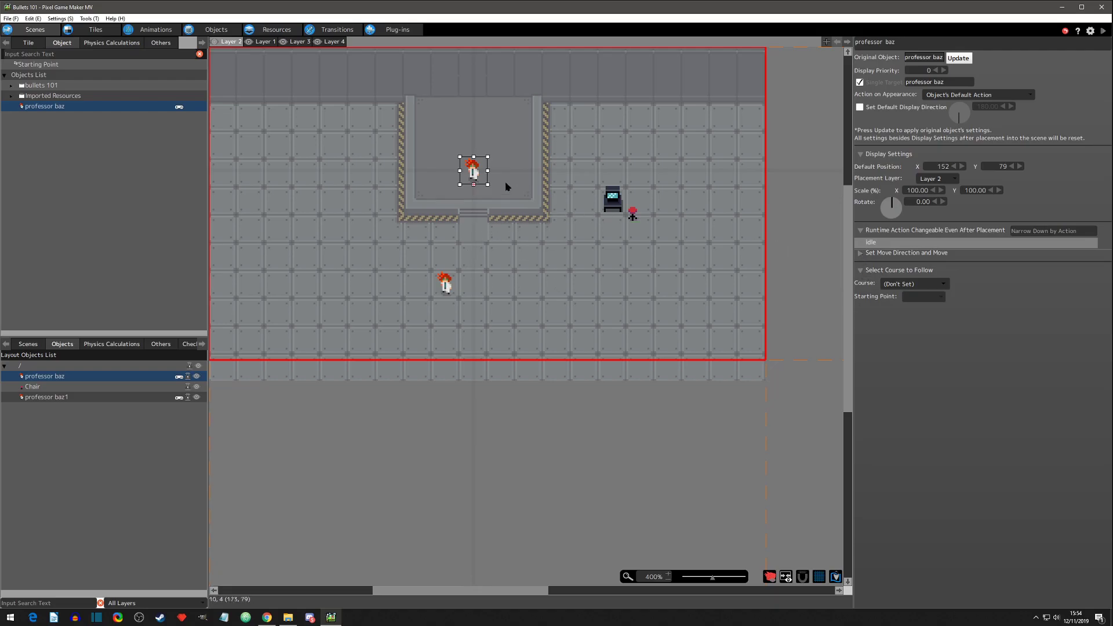
click(216, 29)
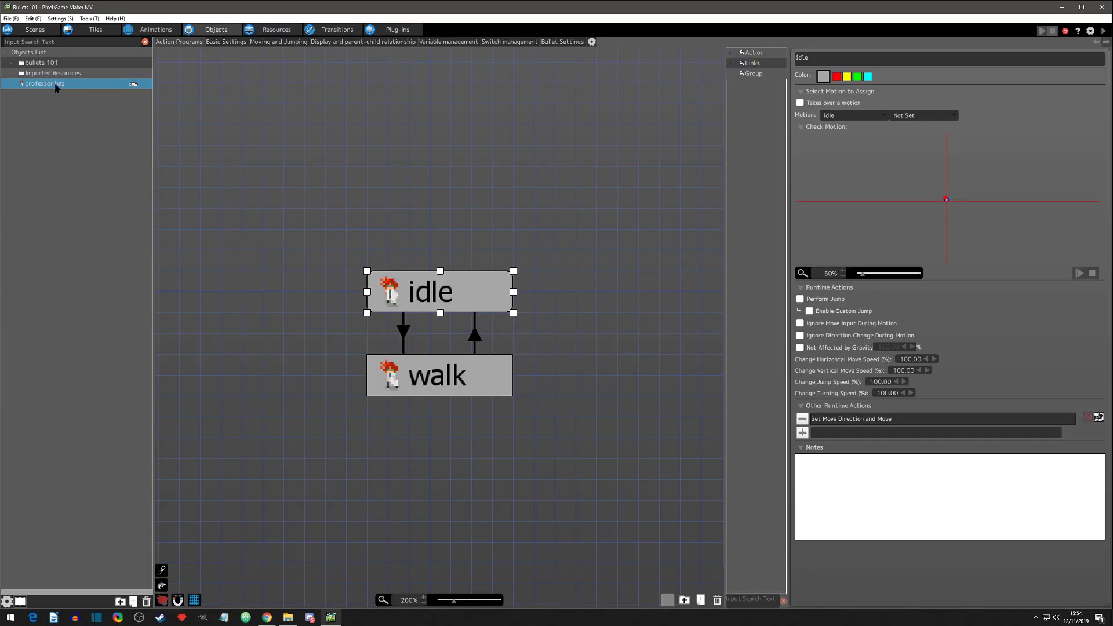
click(34, 29)
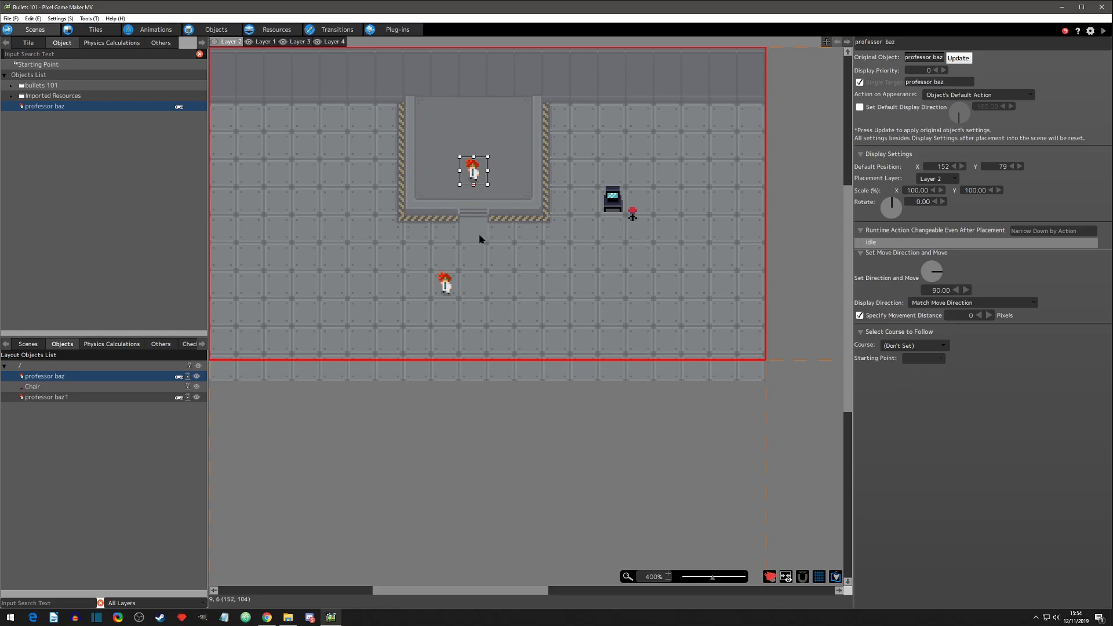
click(210, 30)
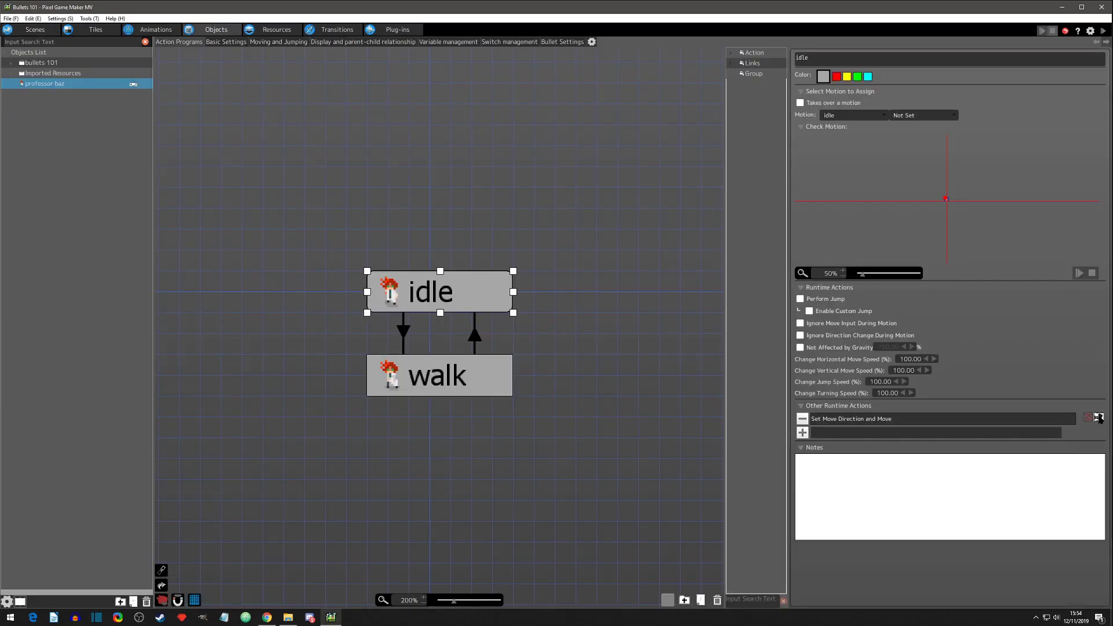
click(40, 30)
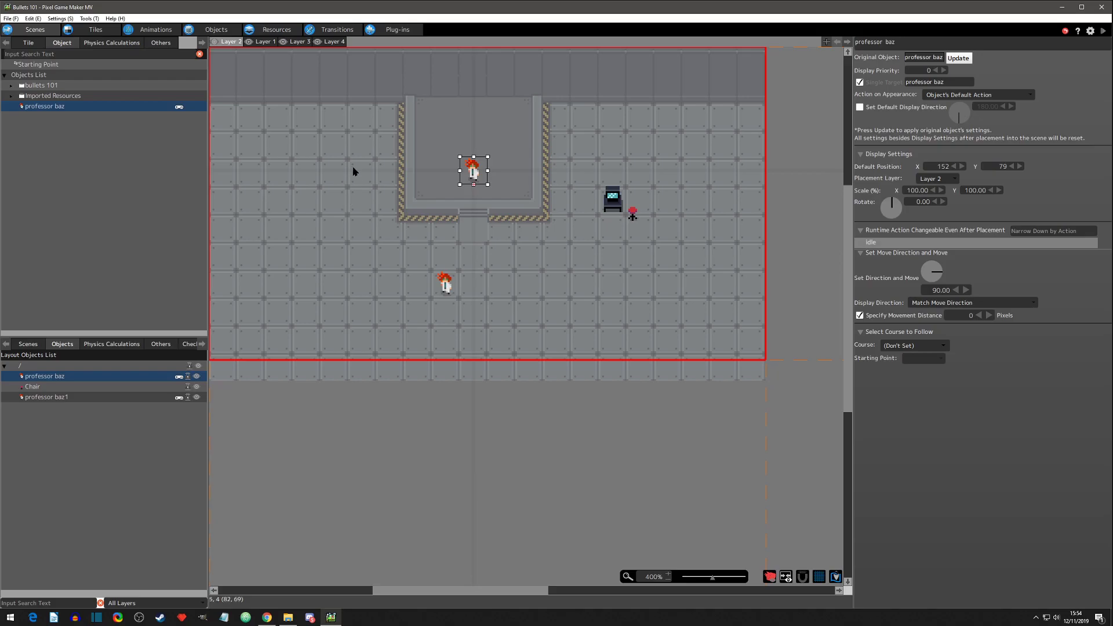
click(447, 282)
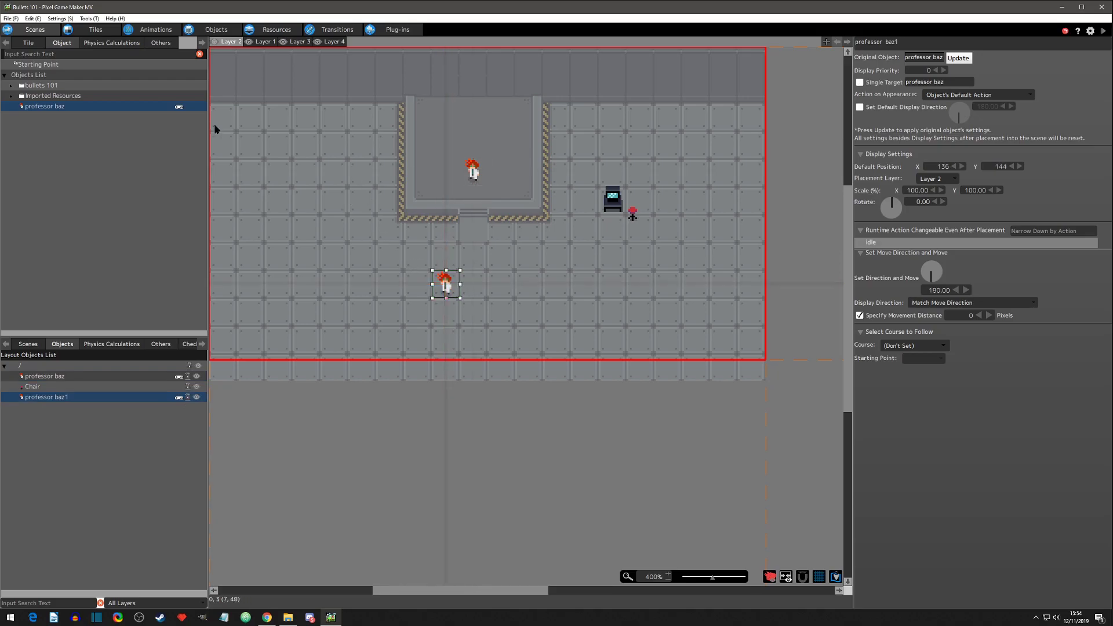
click(216, 29)
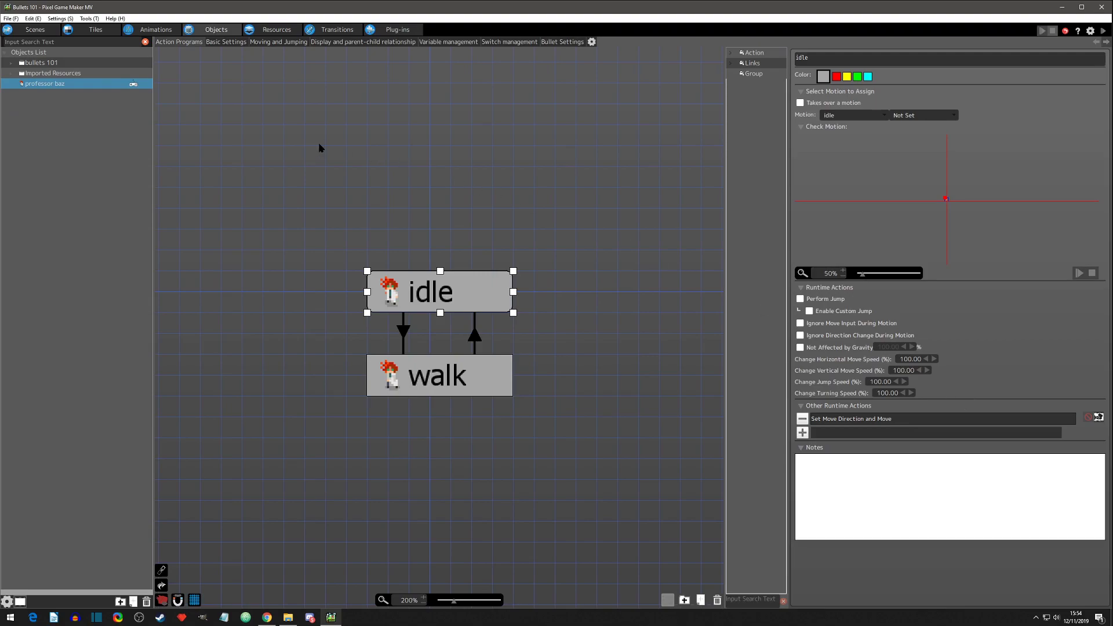
click(820, 423)
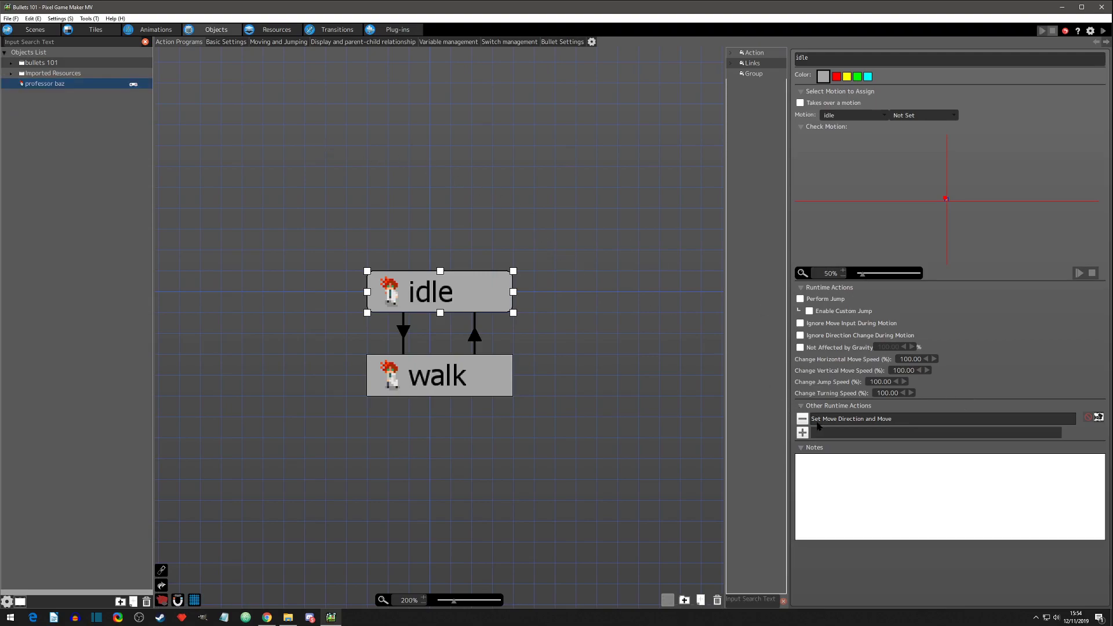